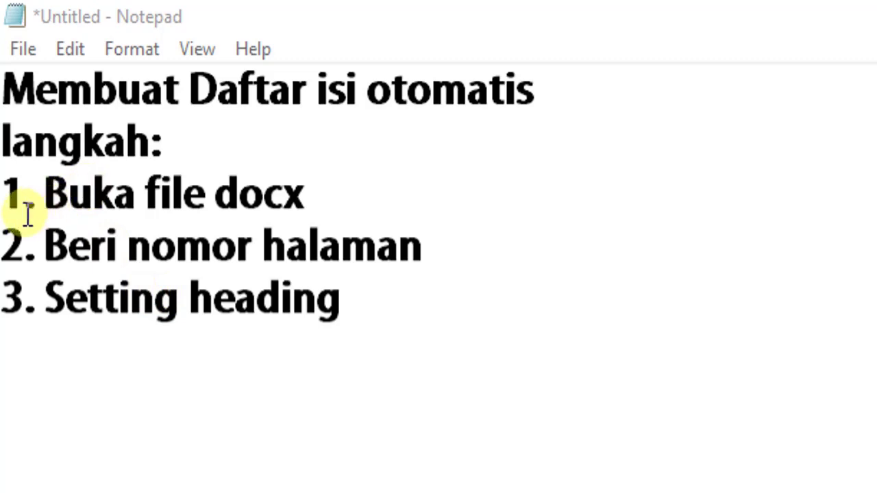
{"action": "left_click", "coordinate": [510, 312]}
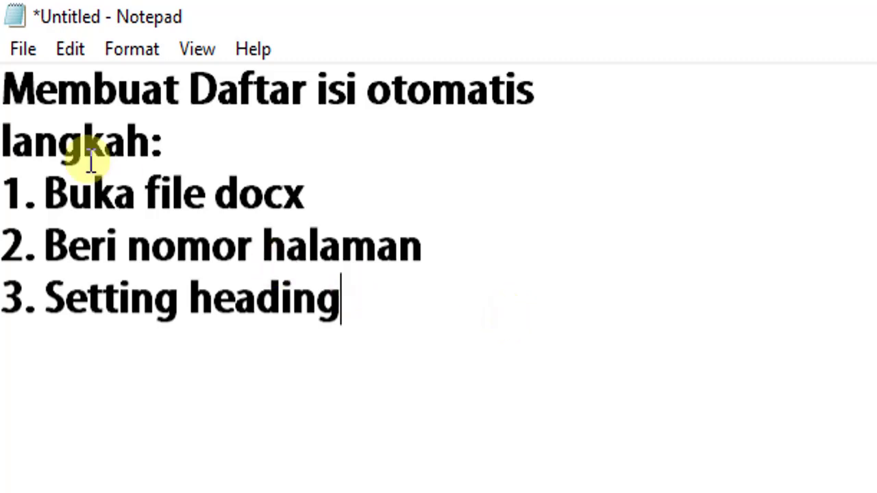
{"action": "left_click_drag", "start_coordinate": [192, 87], "coordinate": [640, 73]}
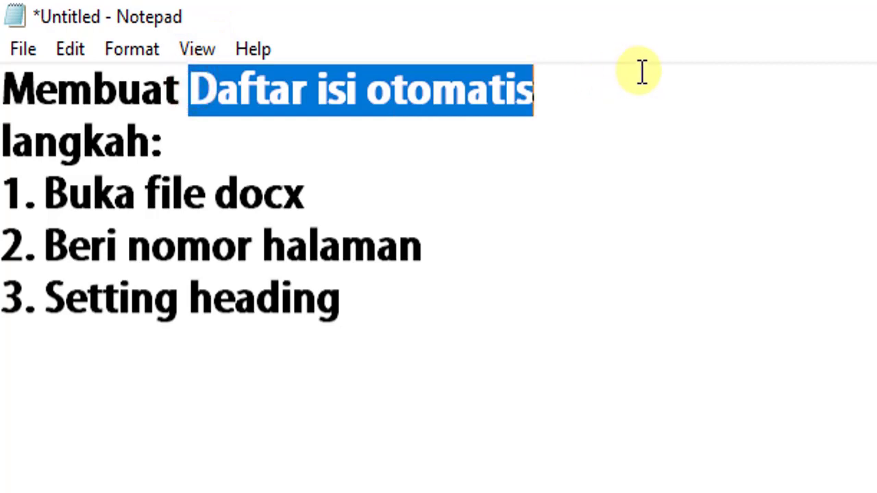
{"action": "key", "text": "ctrl+End"}
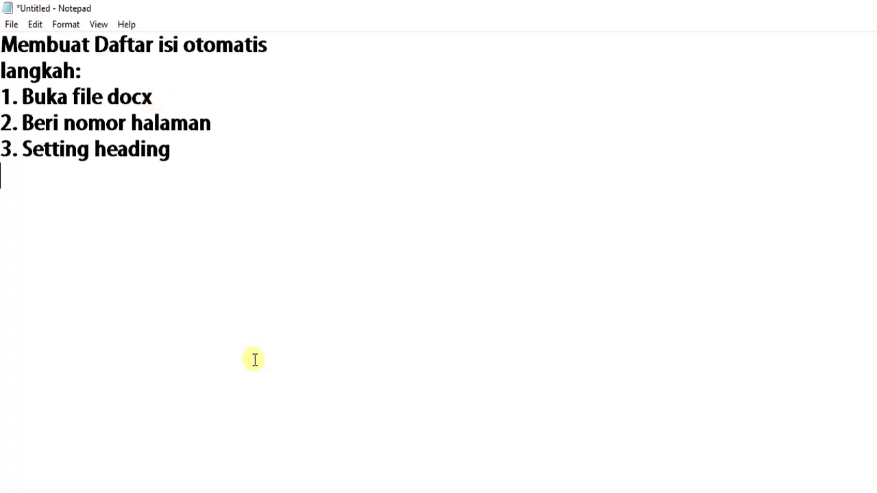
Switch to the Word document and look through its chapter pages down to the page numbers in the footers.
{"action": "mouse_move", "coordinate": [252, 492]}
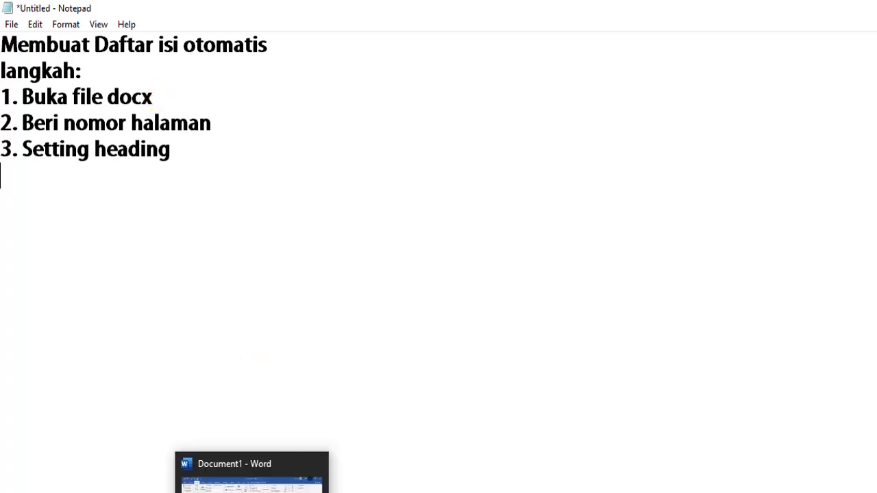
{"action": "left_click", "coordinate": [252, 492]}
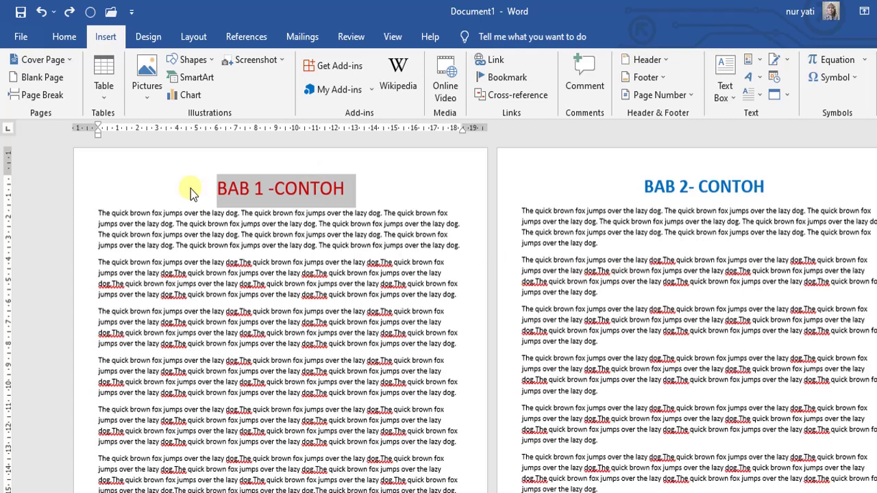
{"action": "left_click", "coordinate": [208, 229]}
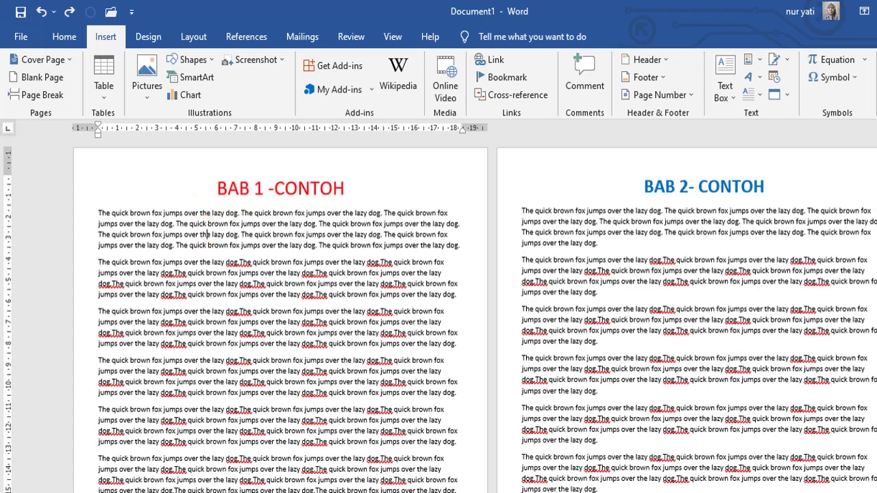
{"action": "scroll", "coordinate": [438, 315], "scroll_direction": "down", "scroll_amount": 10}
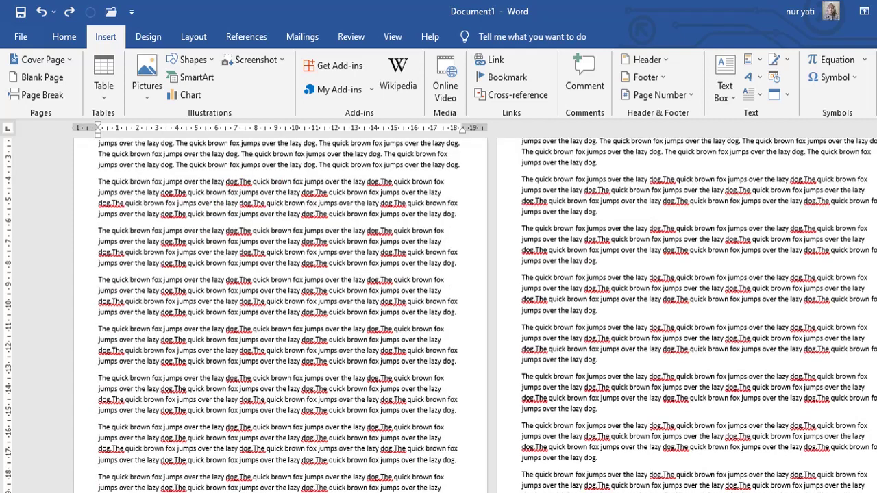
{"action": "scroll", "coordinate": [438, 315], "scroll_direction": "up", "scroll_amount": 6}
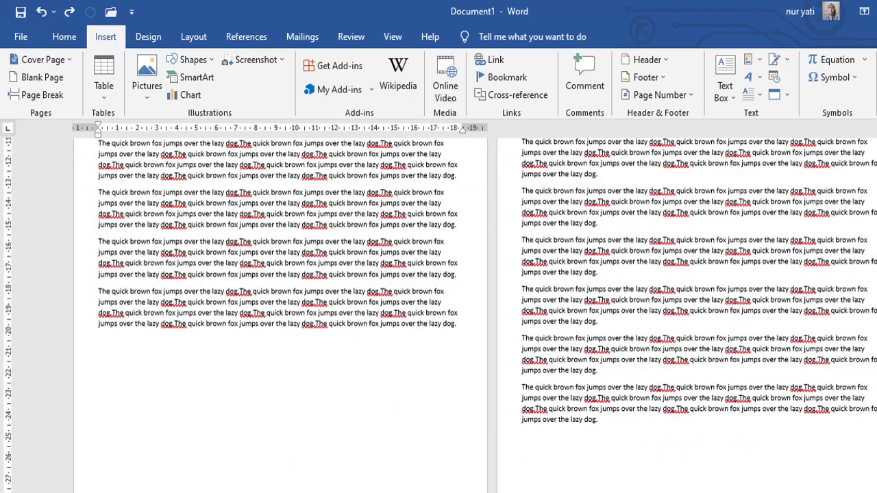
{"action": "scroll", "coordinate": [438, 315], "scroll_direction": "down", "scroll_amount": 4}
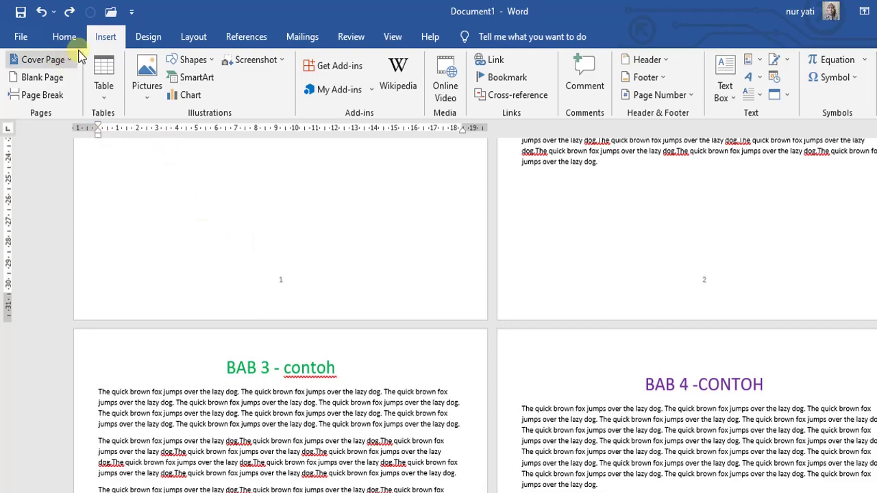
View the page number designs offered for the top and the bottom of the page without applying one.
{"action": "left_click", "coordinate": [108, 37]}
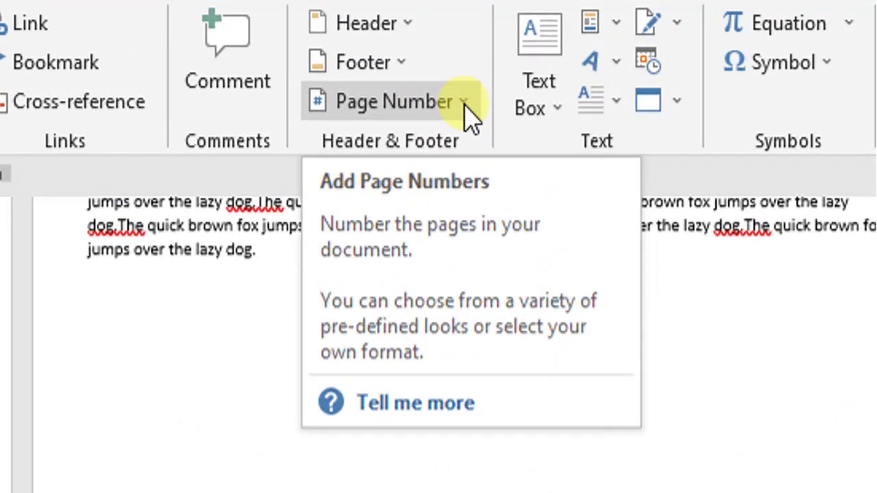
{"action": "left_click", "coordinate": [469, 109]}
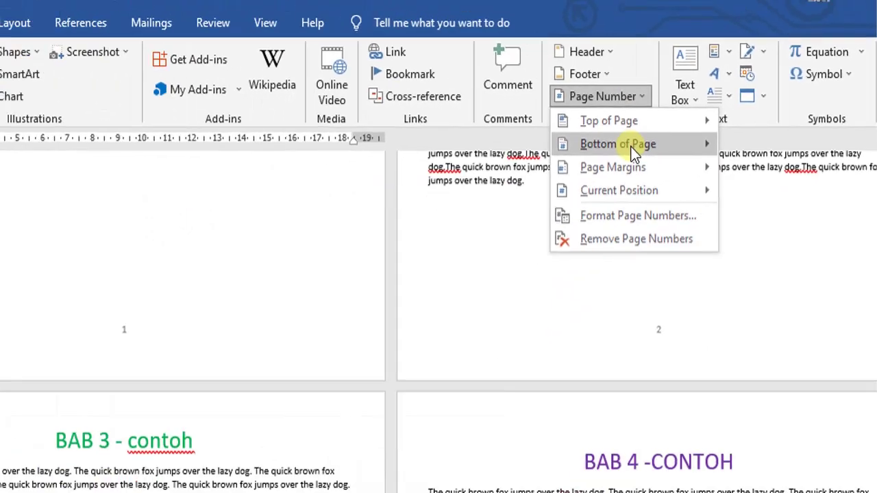
{"action": "mouse_move", "coordinate": [603, 144]}
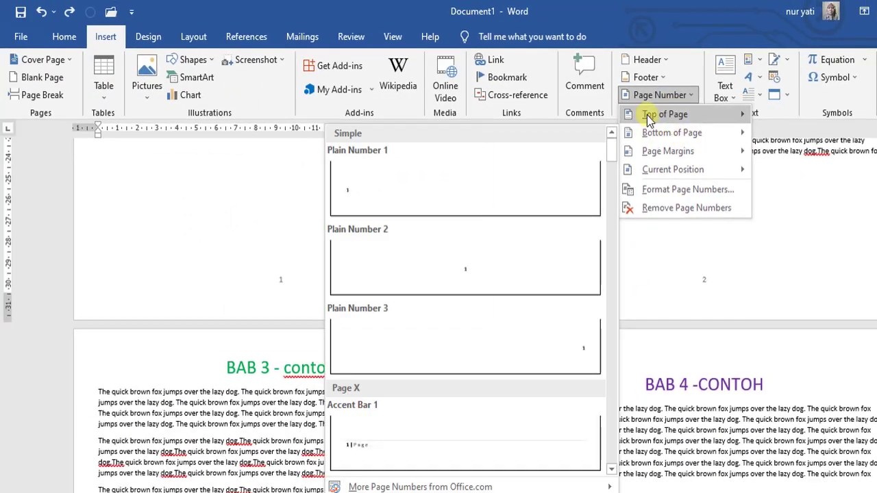
{"action": "mouse_move", "coordinate": [648, 118]}
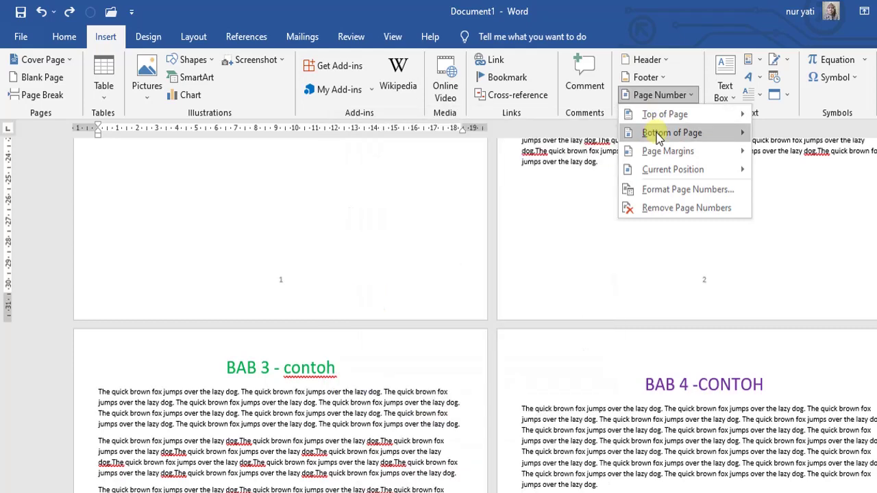
{"action": "mouse_move", "coordinate": [657, 135]}
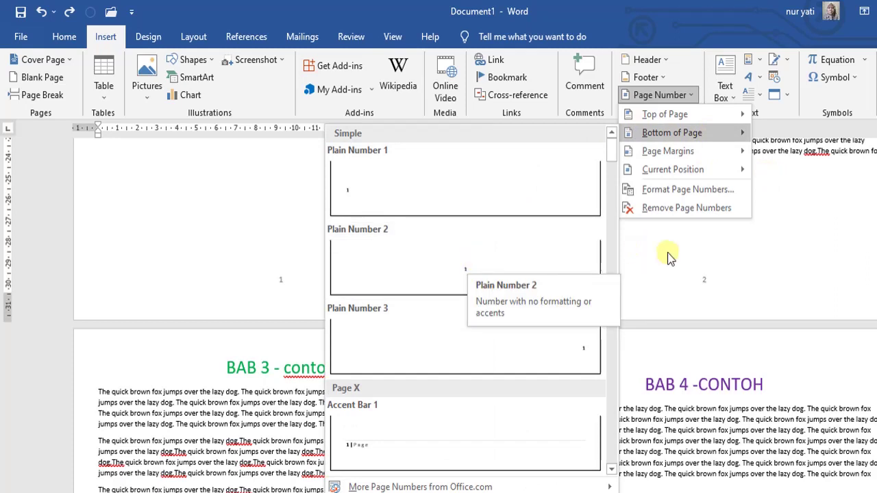
{"action": "left_click", "coordinate": [707, 285]}
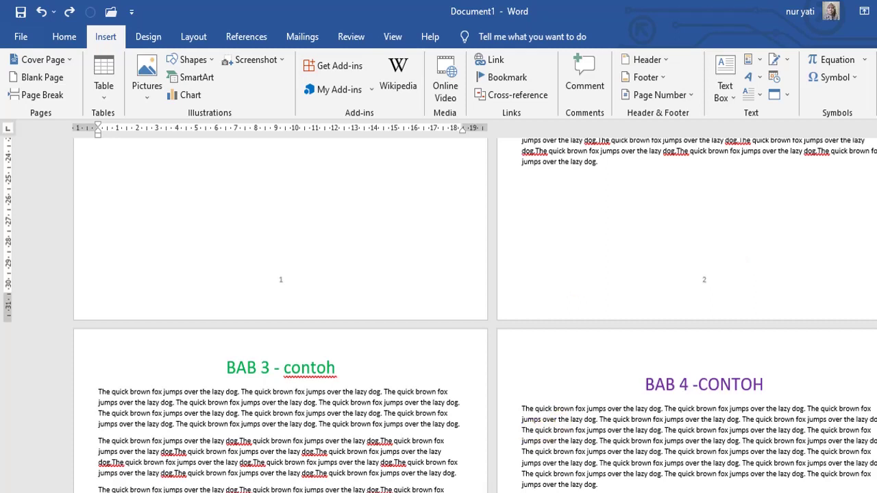
Switch to the Notepad notes and go over the listed steps for making the automatic table of contents.
{"action": "left_click", "coordinate": [119, 479]}
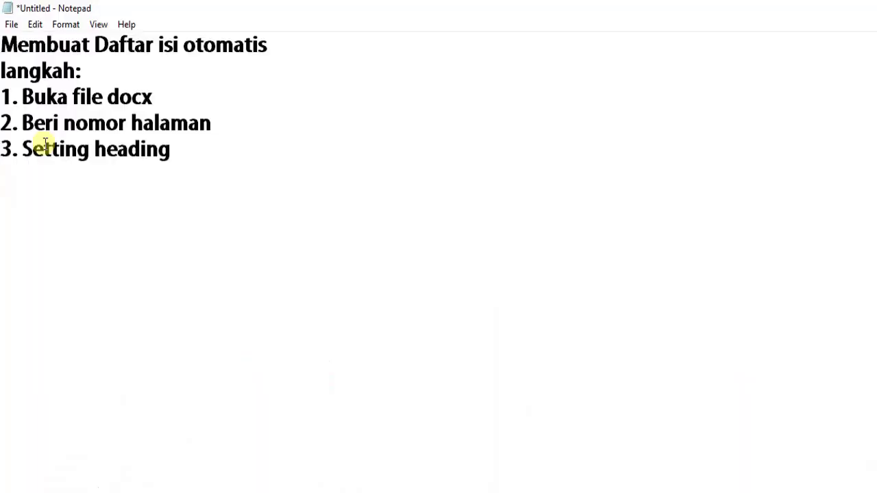
{"action": "left_click", "coordinate": [153, 93]}
{"action": "left_click", "coordinate": [188, 121]}
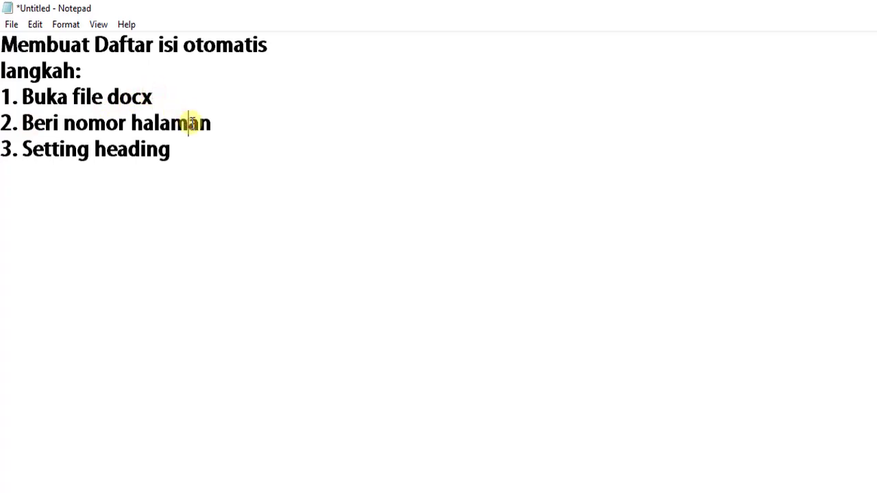
{"action": "left_click", "coordinate": [40, 152]}
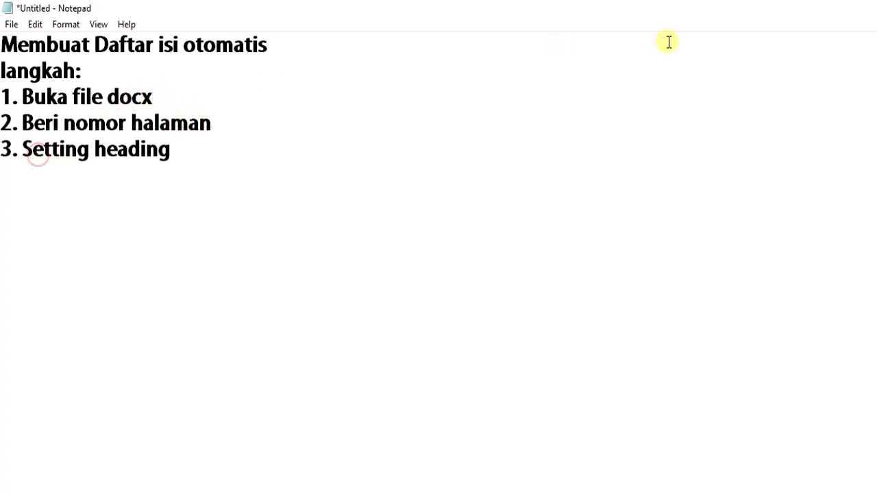
{"action": "key", "text": "ctrl+Home"}
{"action": "key", "text": "End"}
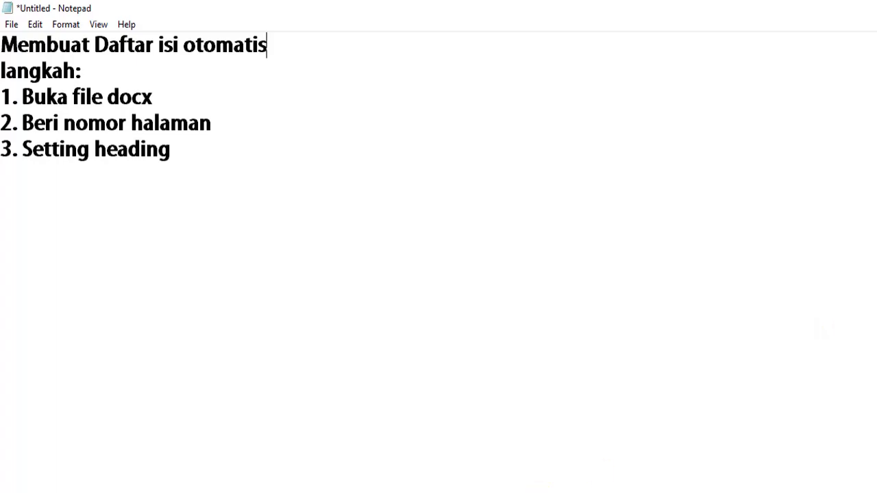
Return to the Word document, examine the full list of available styles, and close it.
{"action": "left_click", "coordinate": [540, 492]}
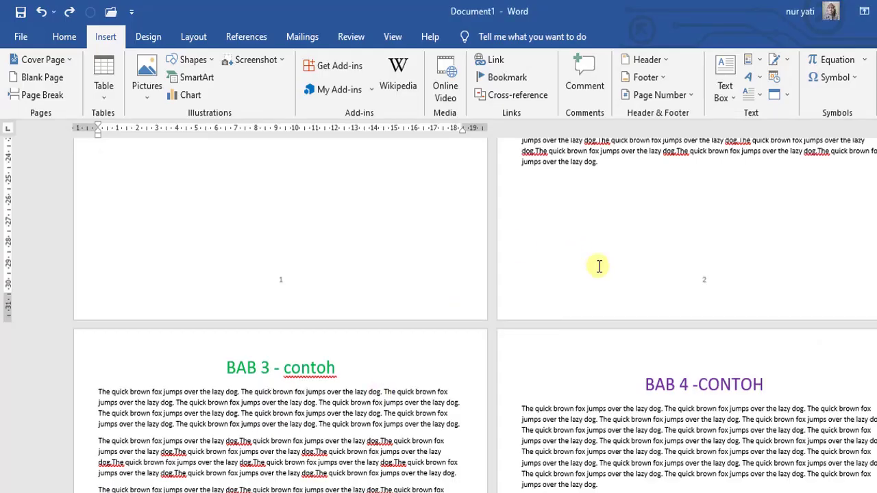
{"action": "left_click", "coordinate": [63, 39]}
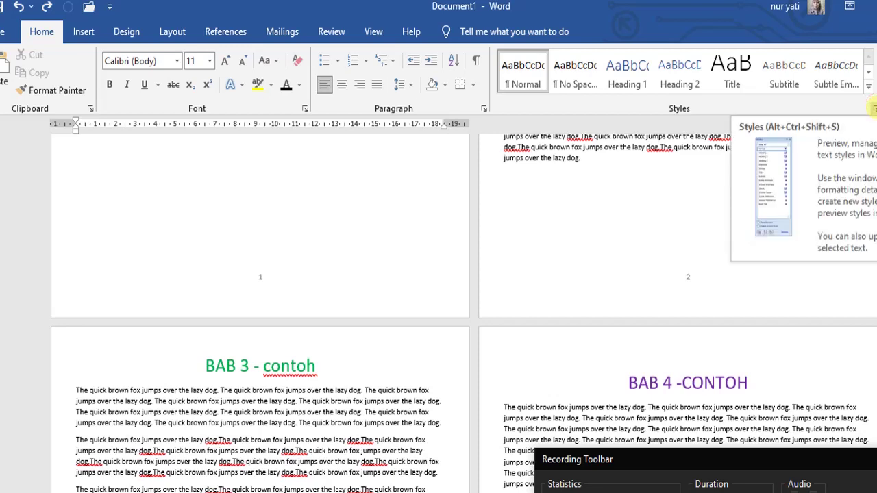
{"action": "left_click", "coordinate": [874, 109]}
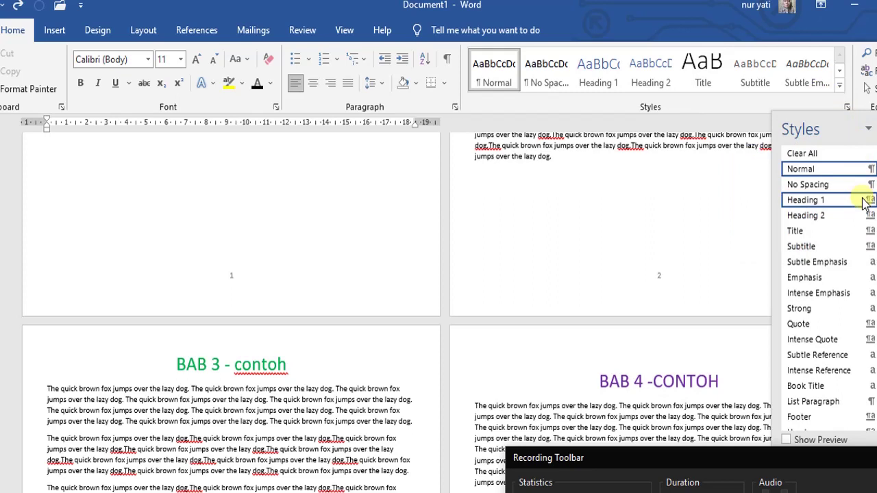
{"action": "mouse_move", "coordinate": [862, 198]}
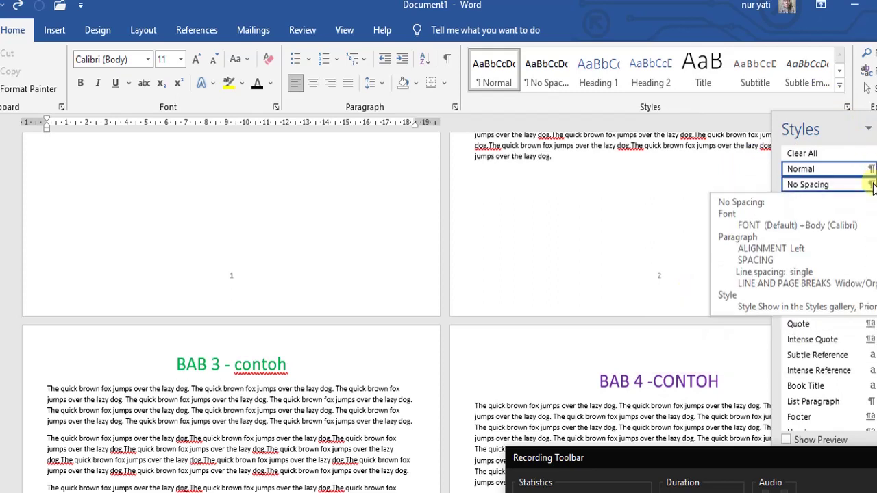
{"action": "mouse_move", "coordinate": [867, 171]}
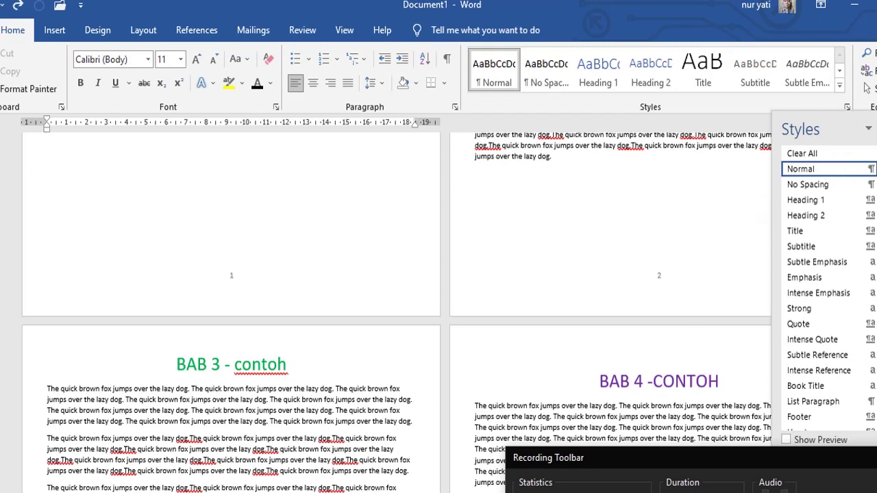
{"action": "left_click", "coordinate": [876, 128]}
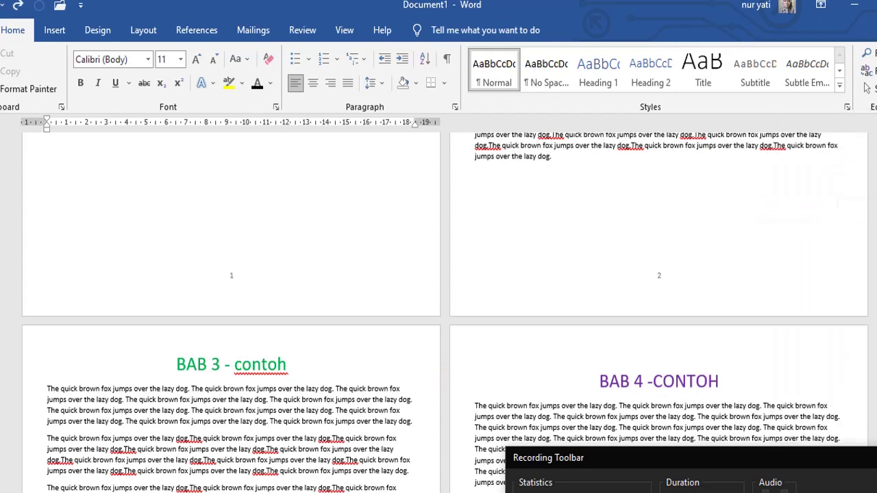
Apply the Heading 1 style to the "BAB 1 -CONTOH" chapter title on the first page.
{"action": "scroll", "coordinate": [149, 186], "scroll_direction": "up", "scroll_amount": 10}
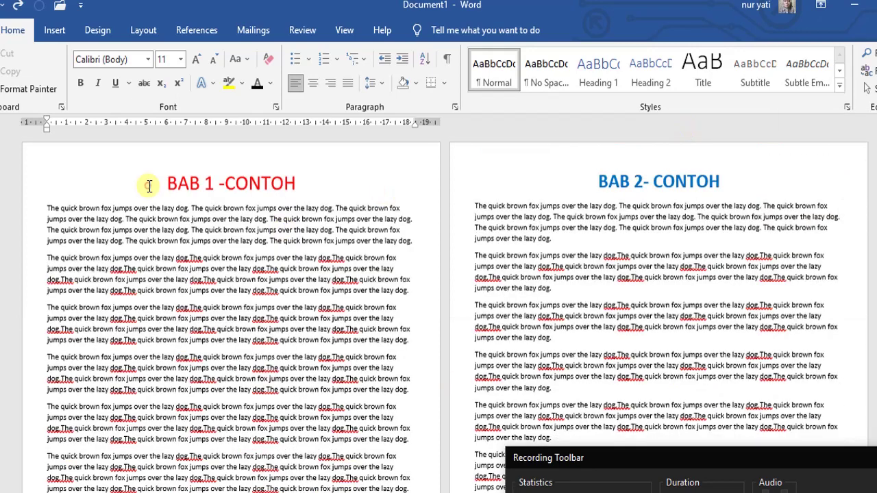
{"action": "left_click_drag", "start_coordinate": [149, 187], "coordinate": [287, 183]}
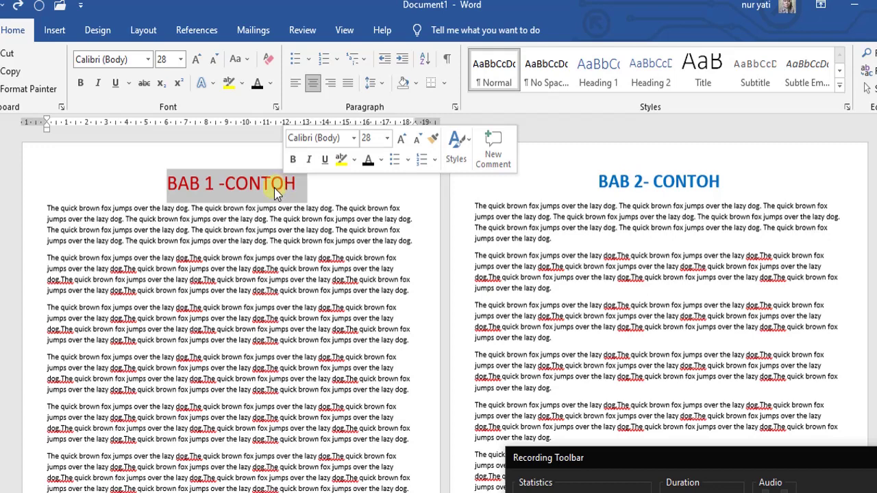
{"action": "triple_click", "coordinate": [588, 179]}
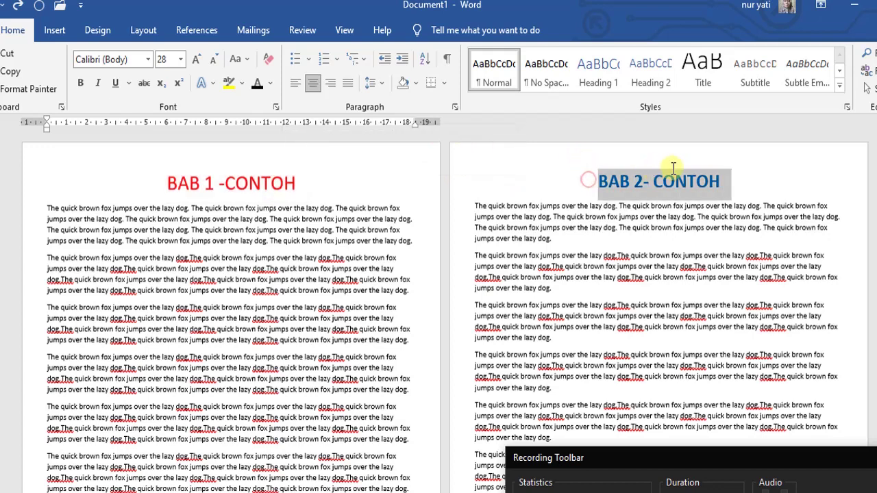
{"action": "triple_click", "coordinate": [161, 212]}
{"action": "left_click", "coordinate": [129, 195]}
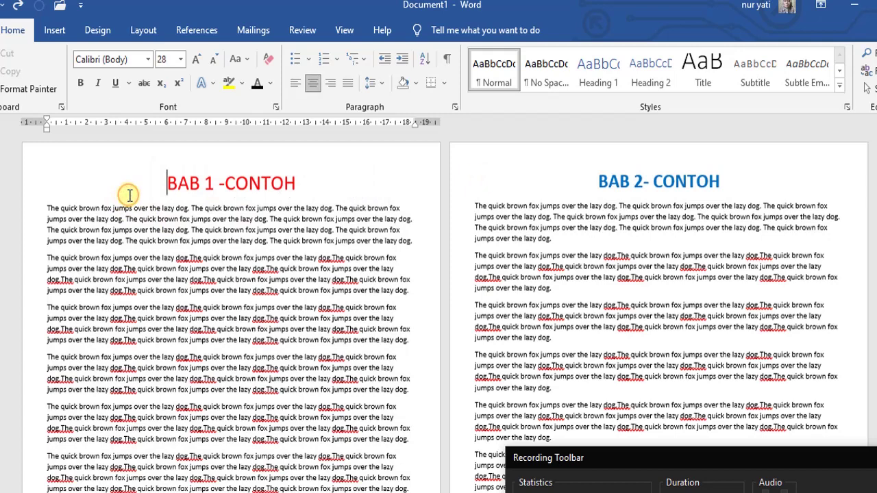
{"action": "left_click_drag", "start_coordinate": [125, 196], "coordinate": [302, 187]}
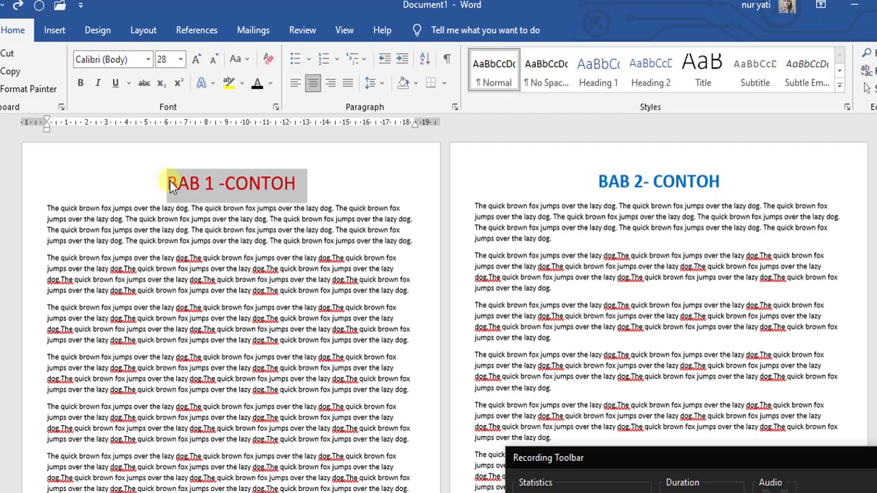
{"action": "left_click", "coordinate": [595, 63]}
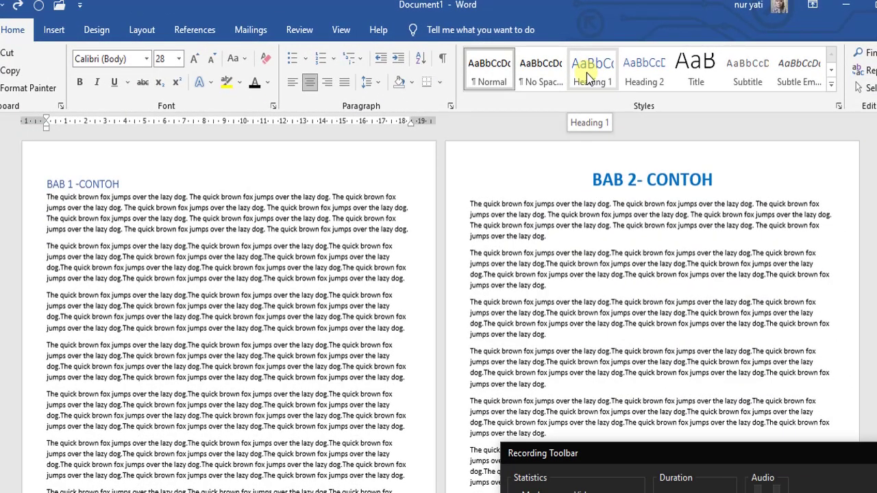
Modify the Heading 1 style to use the Adobe Gothic Std B font at 24 pt.
{"action": "left_click_drag", "start_coordinate": [47, 183], "coordinate": [127, 185]}
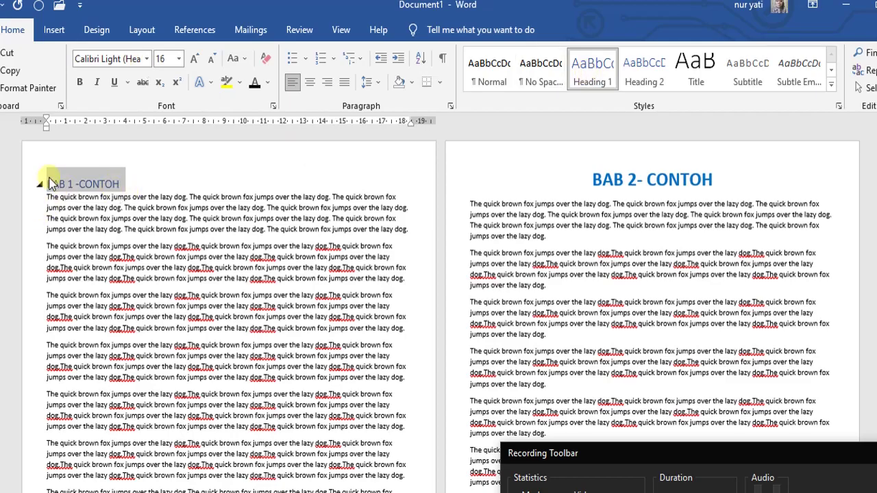
{"action": "right_click", "coordinate": [593, 65]}
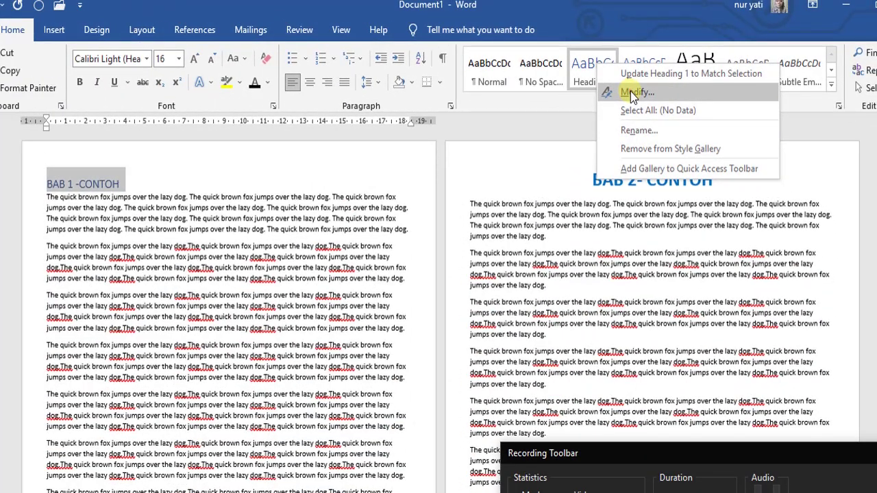
{"action": "left_click", "coordinate": [630, 94]}
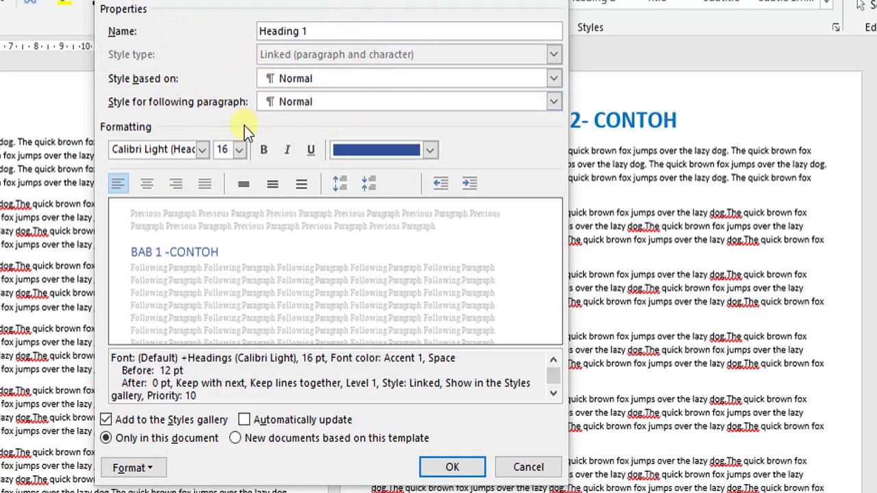
{"action": "left_click", "coordinate": [201, 154]}
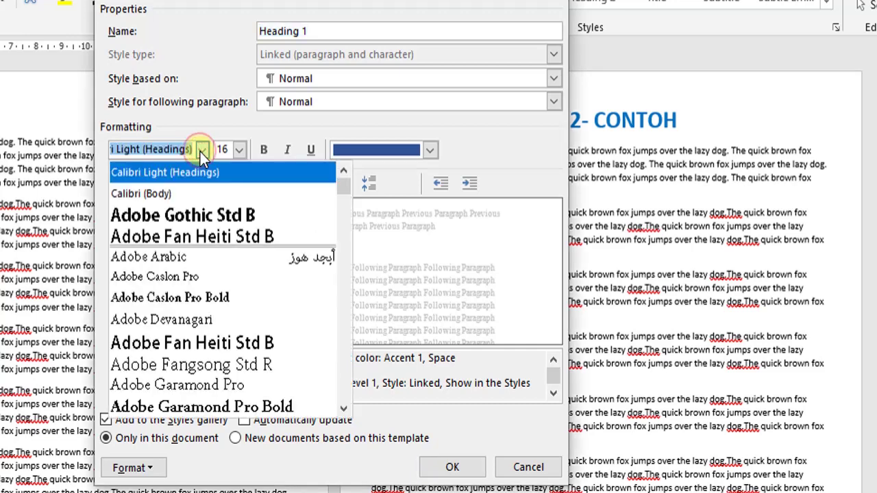
{"action": "left_click", "coordinate": [193, 223]}
{"action": "left_click", "coordinate": [239, 149]}
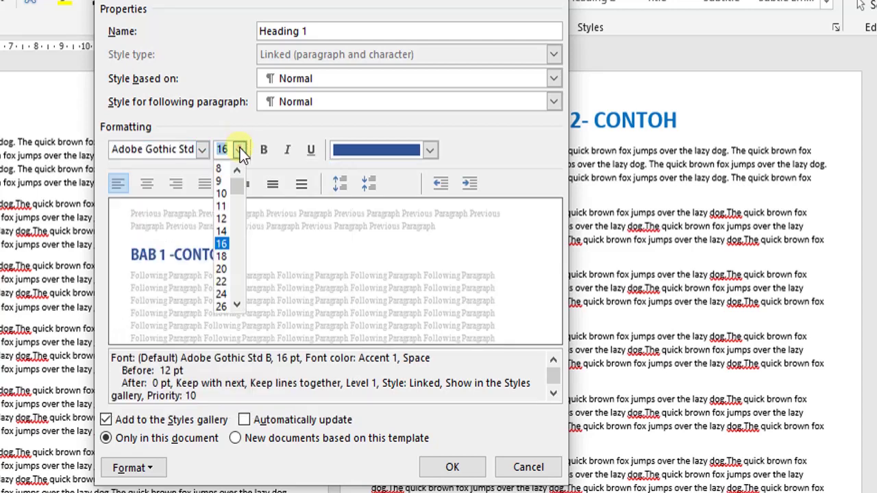
{"action": "left_click", "coordinate": [222, 294]}
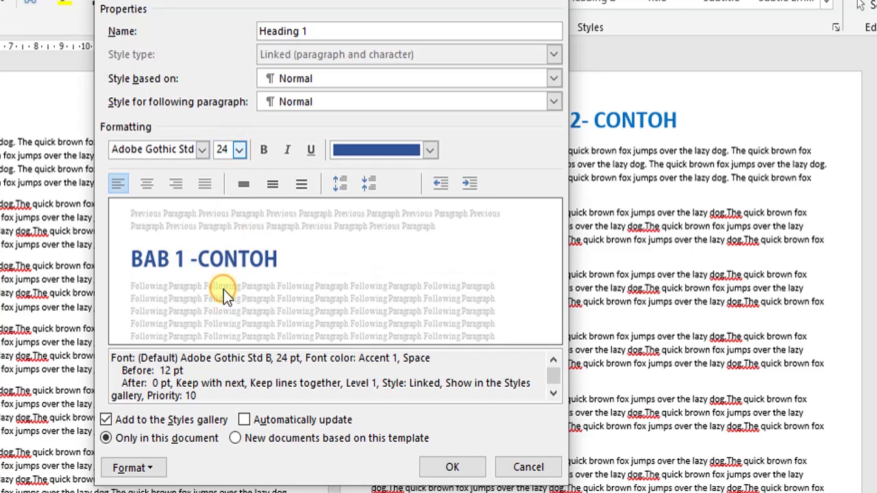
Set the Heading 1 style's font colour to Automatic and its alignment to centred, and save the style changes.
{"action": "left_click", "coordinate": [429, 150]}
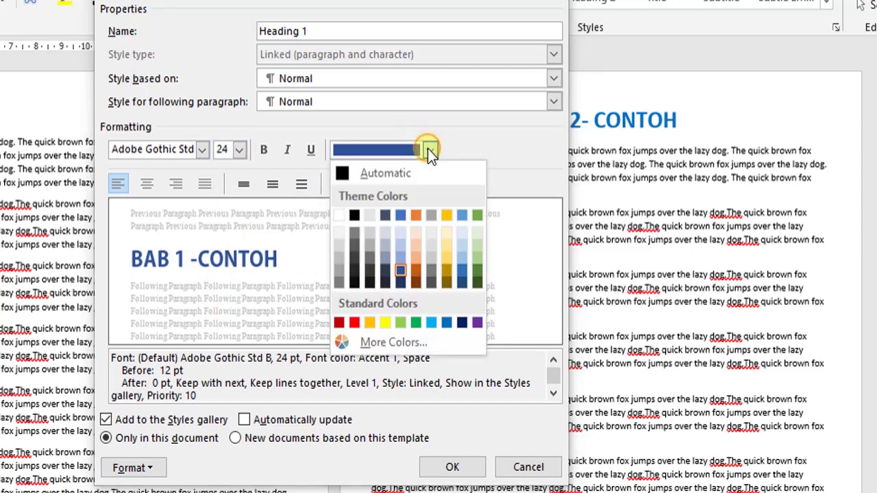
{"action": "left_click", "coordinate": [342, 173]}
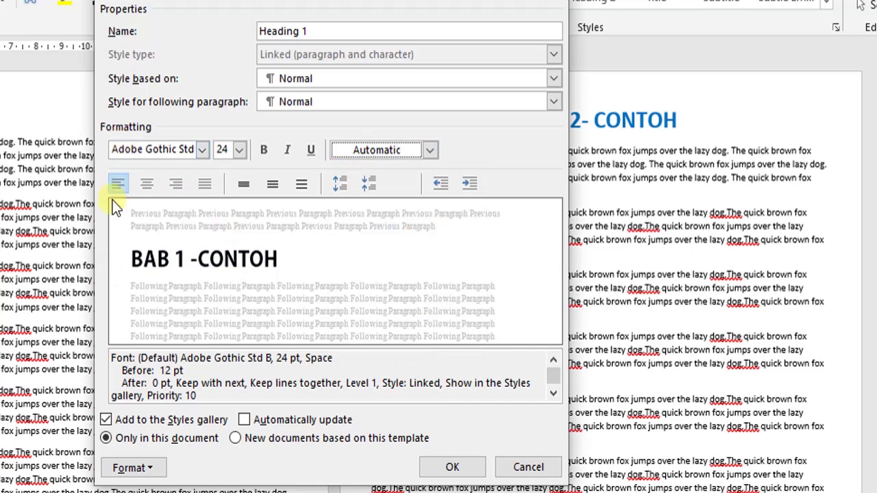
{"action": "left_click", "coordinate": [146, 184]}
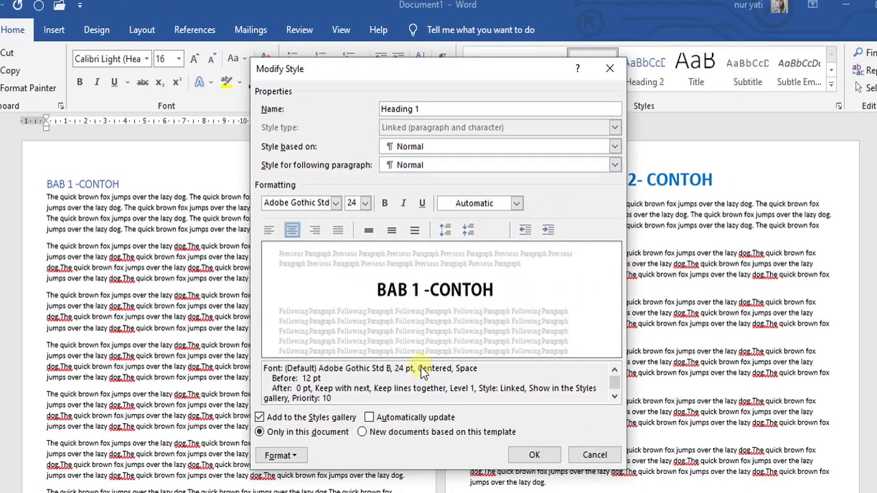
{"action": "left_click", "coordinate": [538, 457]}
Apply the Heading 1 style to the BAB 2, BAB 3 and BAB 4 chapter titles.
{"action": "left_click_drag", "start_coordinate": [589, 179], "coordinate": [715, 180]}
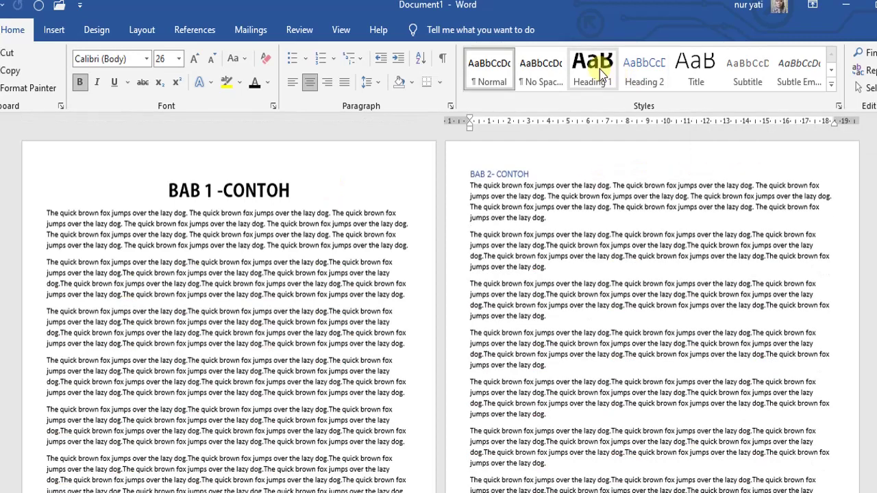
{"action": "left_click", "coordinate": [594, 71]}
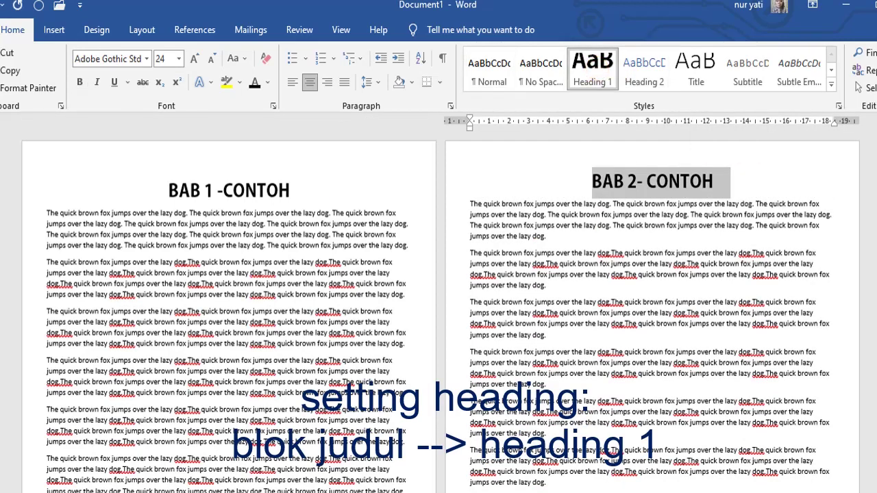
{"action": "scroll", "coordinate": [438, 308], "scroll_direction": "down", "scroll_amount": 15}
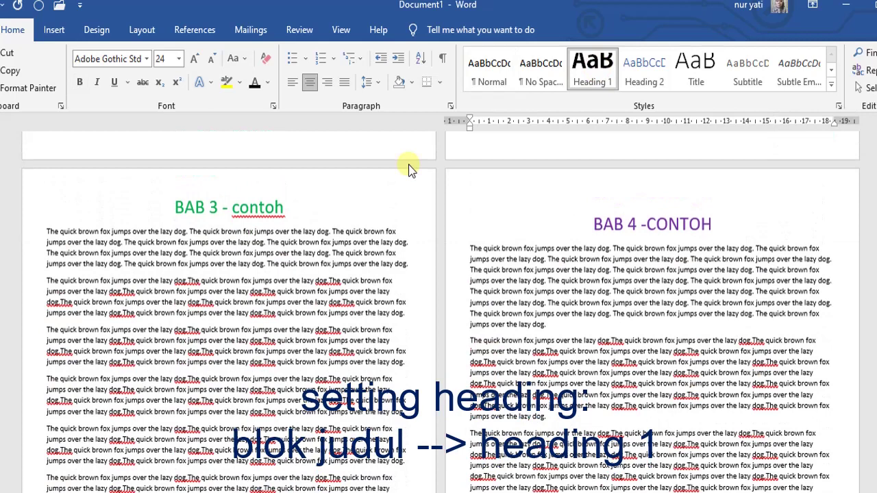
{"action": "left_click_drag", "start_coordinate": [172, 207], "coordinate": [319, 221]}
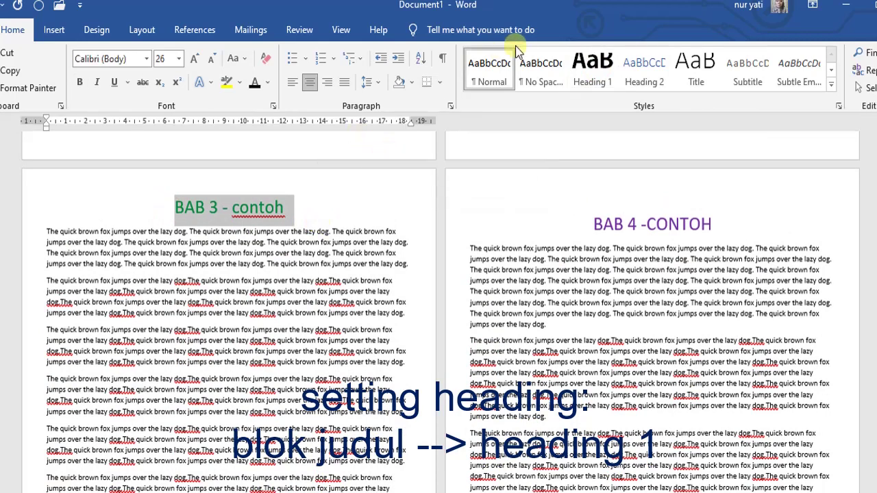
{"action": "left_click", "coordinate": [591, 75]}
{"action": "left_click_drag", "start_coordinate": [592, 224], "coordinate": [734, 227]}
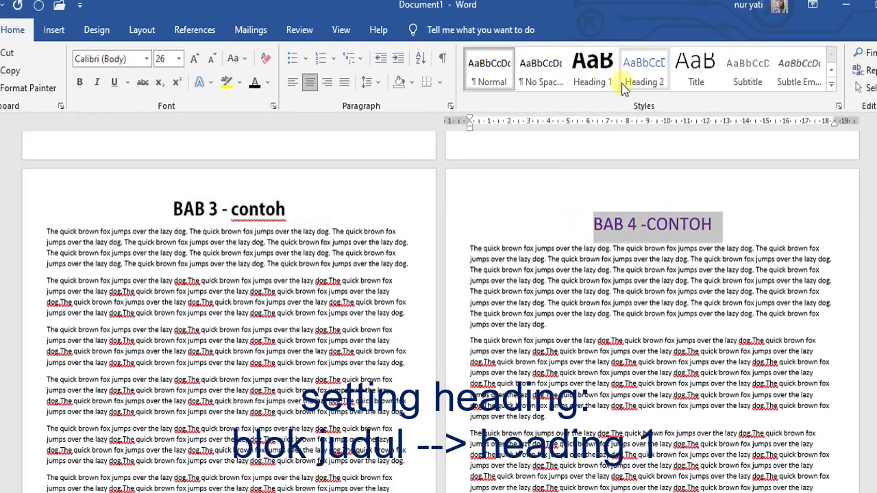
{"action": "left_click", "coordinate": [590, 76]}
Insert a blank page before the "BAB 1 -CONTOH" title at the start of the document.
{"action": "left_click_drag", "start_coordinate": [874, 198], "coordinate": [874, 201]}
{"action": "key", "text": "ctrl+Home"}
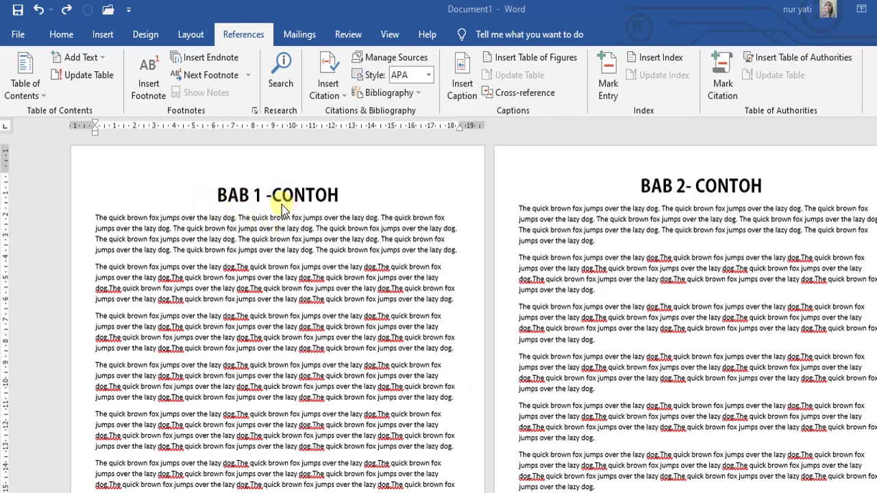
{"action": "left_click", "coordinate": [218, 196]}
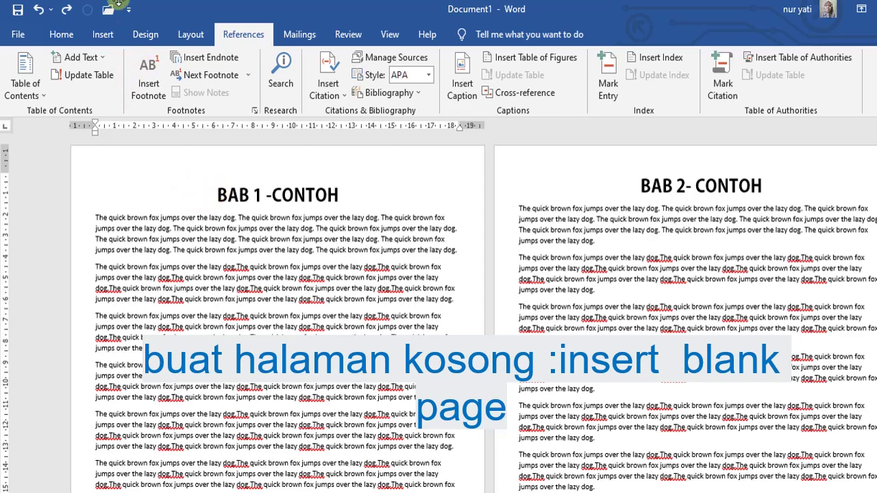
{"action": "left_click", "coordinate": [112, 35]}
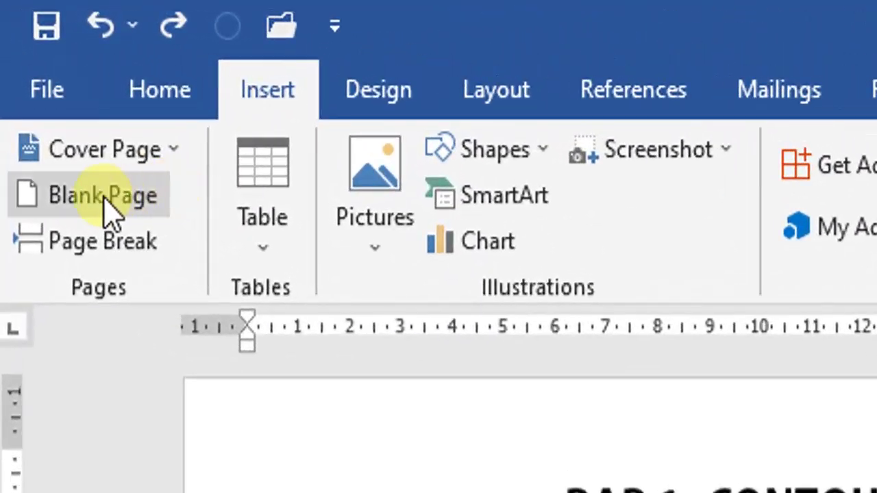
{"action": "left_click", "coordinate": [109, 204]}
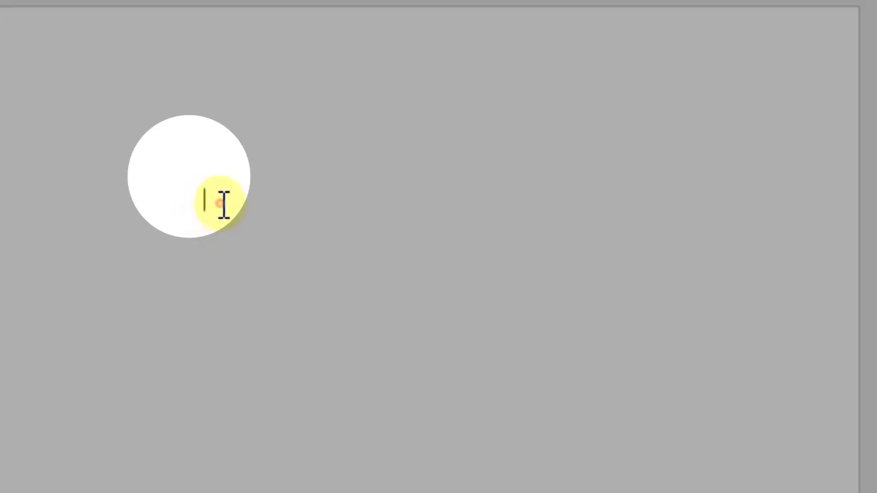
Insert an Automatic Table 1 table of contents on the blank first page.
{"action": "left_click", "coordinate": [220, 203]}
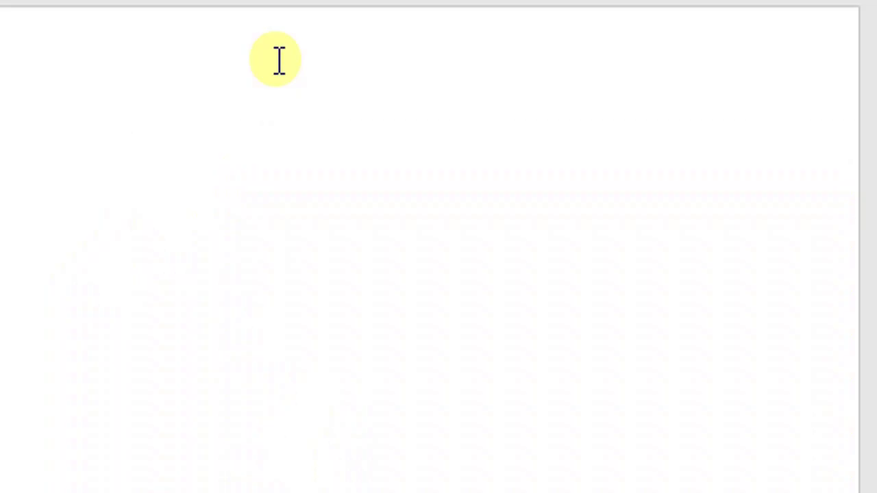
{"action": "left_click", "coordinate": [278, 59]}
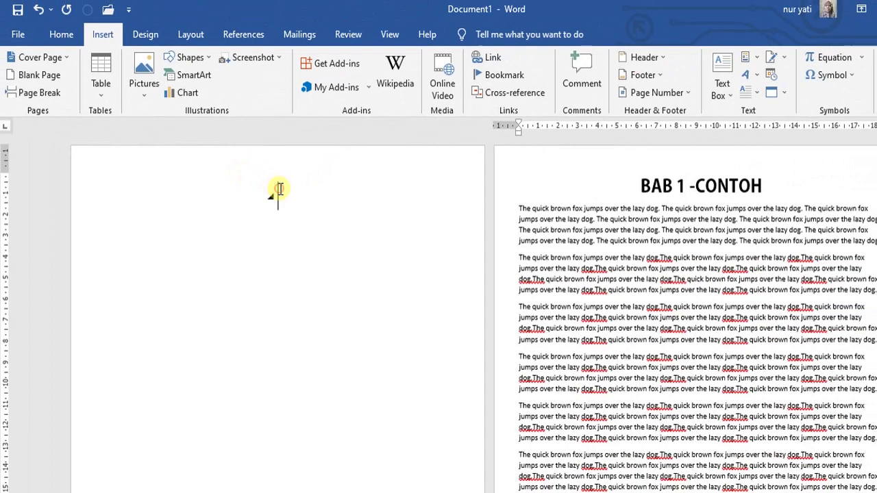
{"action": "left_click", "coordinate": [278, 189]}
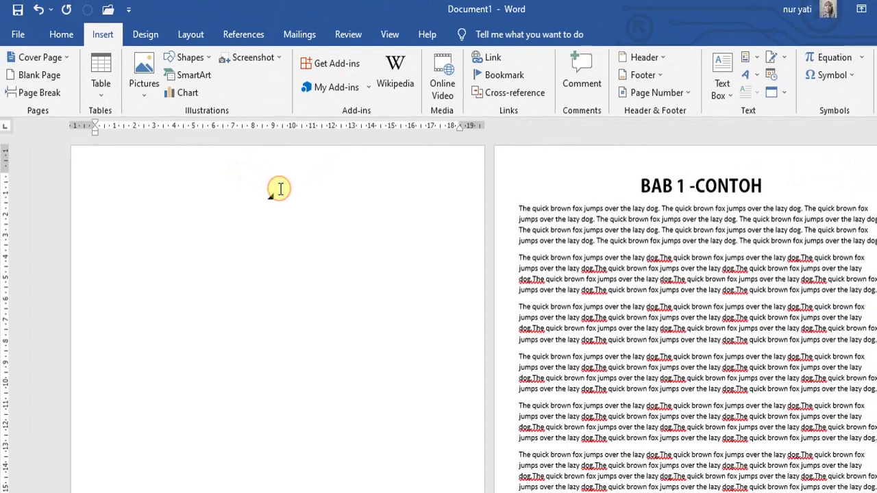
{"action": "left_click", "coordinate": [243, 36]}
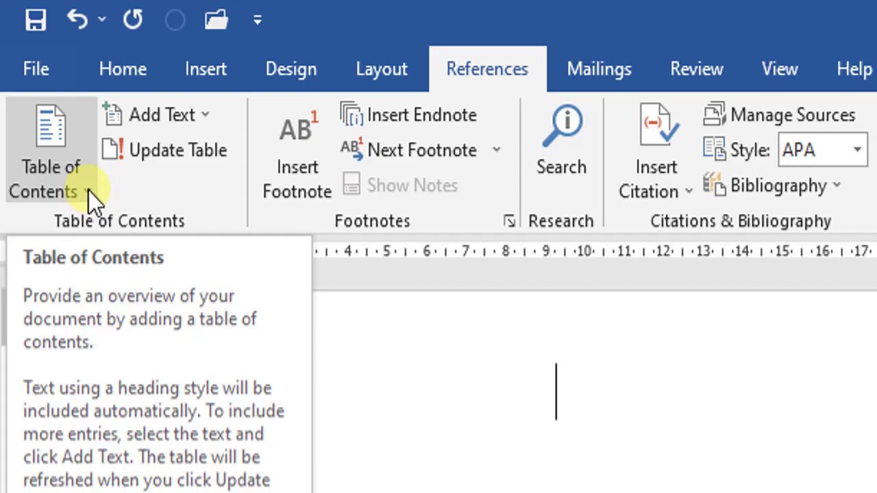
{"action": "left_click", "coordinate": [88, 190]}
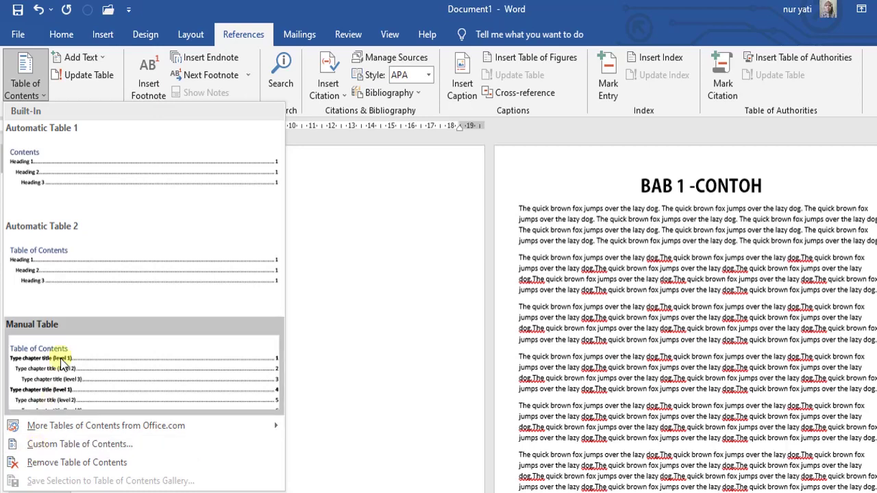
{"action": "left_click", "coordinate": [51, 185]}
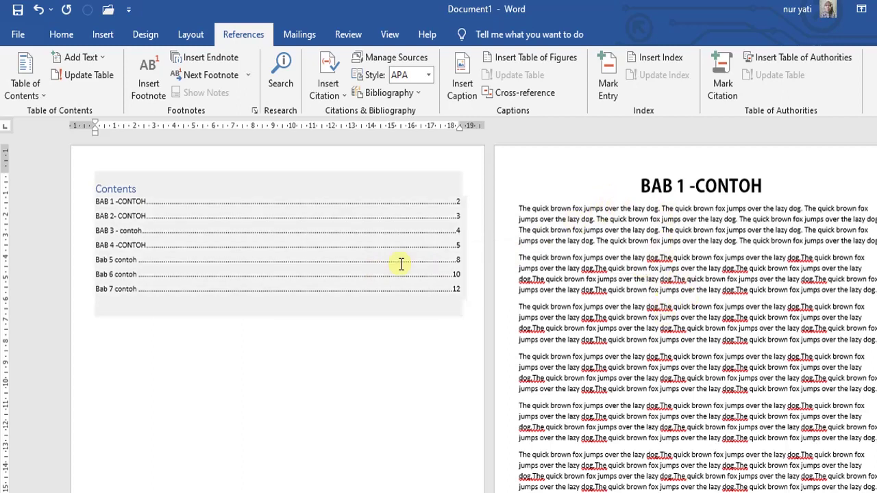
Replace the "Contents" title of the table of contents with "Daftar isi buku".
{"action": "left_click_drag", "start_coordinate": [137, 183], "coordinate": [89, 189]}
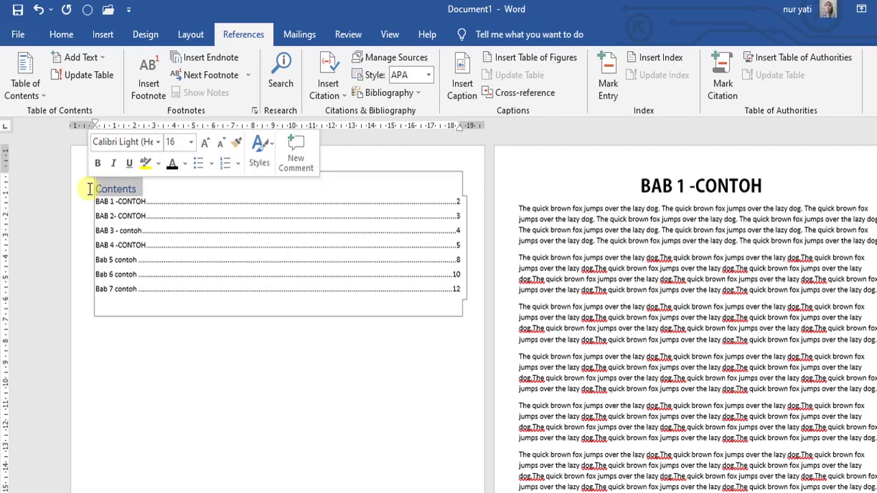
{"action": "key", "text": "Delete"}
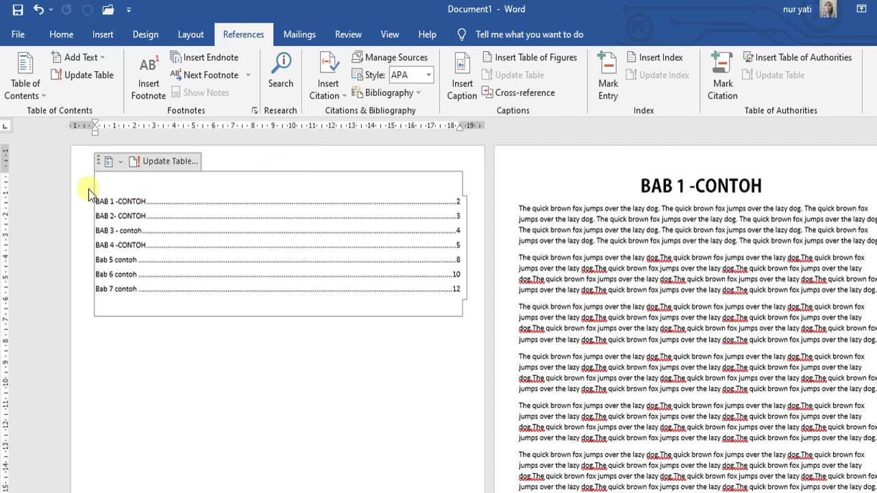
{"action": "type", "text": "daftar isi buku"}
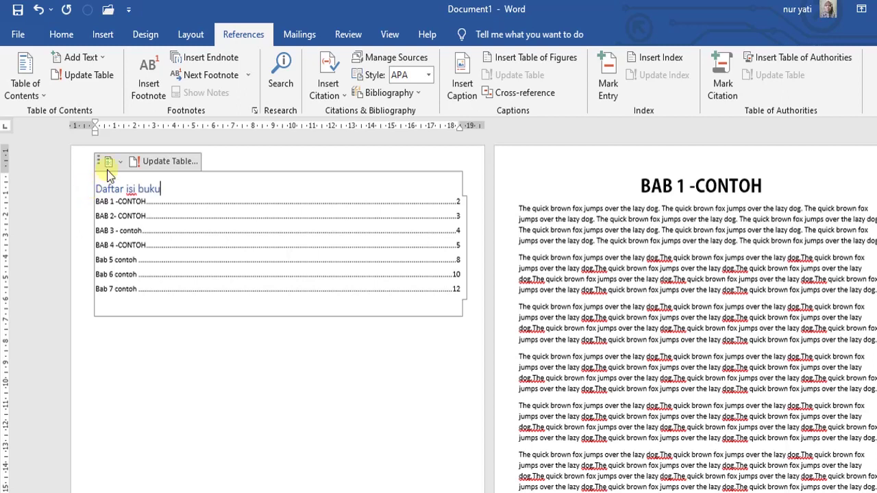
Format the "Daftar isi buku" title in black at 20 pt, bold and underlined.
{"action": "left_click", "coordinate": [166, 182]}
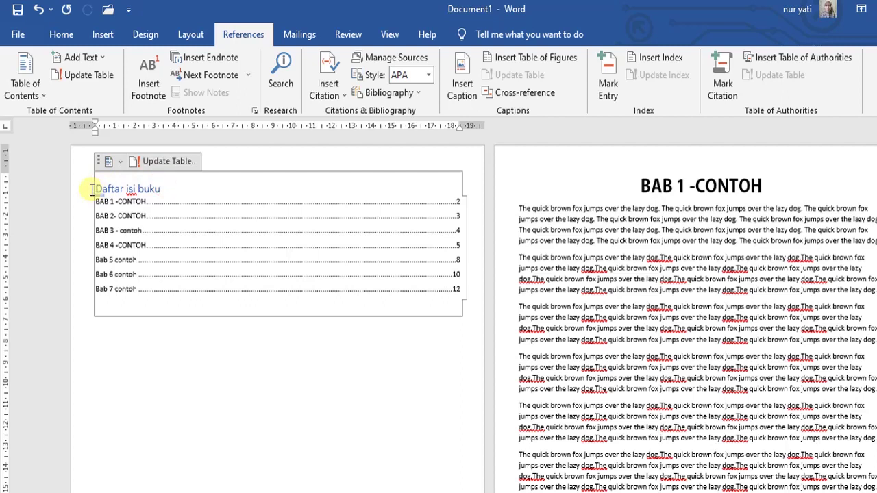
{"action": "left_click_drag", "start_coordinate": [172, 191], "coordinate": [96, 189]}
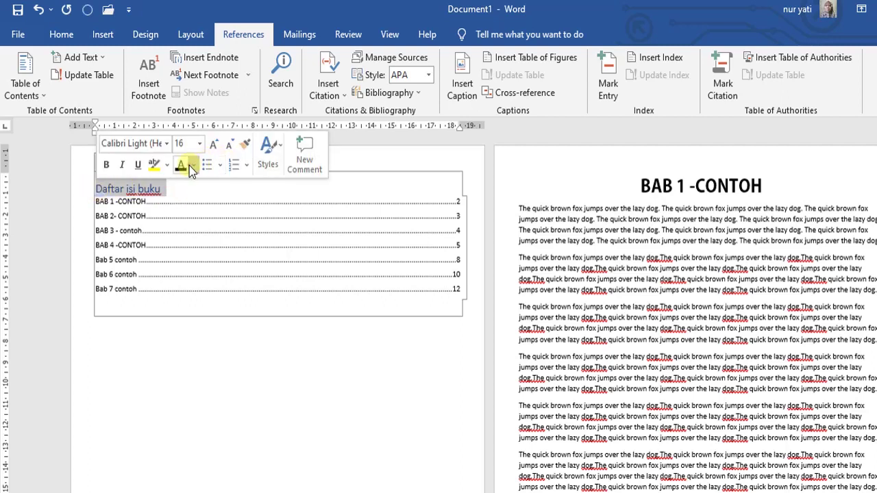
{"action": "left_click", "coordinate": [194, 166]}
{"action": "left_click", "coordinate": [181, 184]}
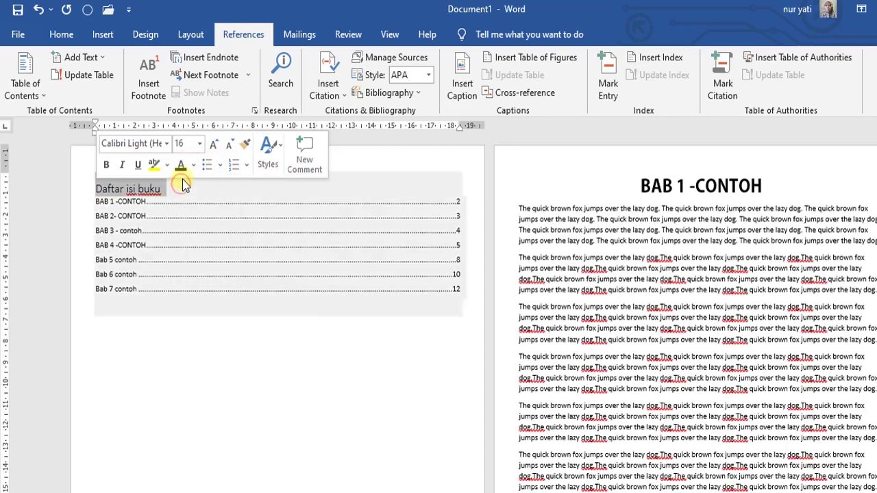
{"action": "left_click", "coordinate": [199, 143]}
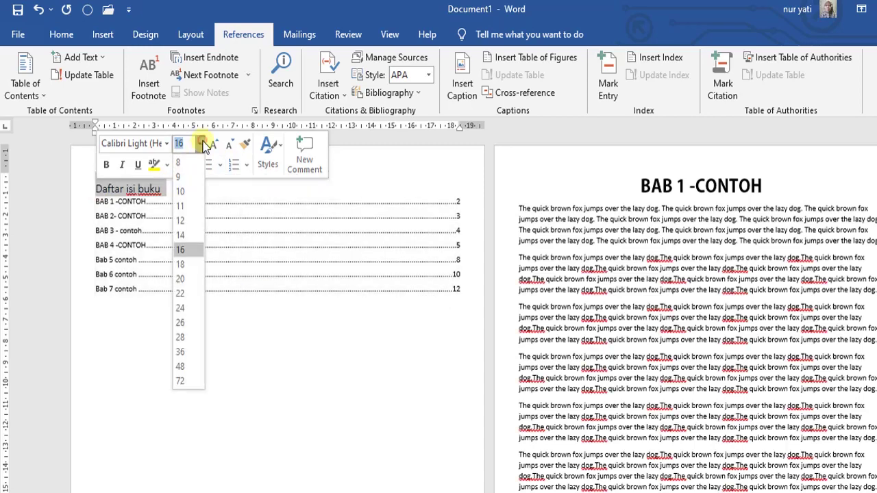
{"action": "left_click", "coordinate": [181, 277]}
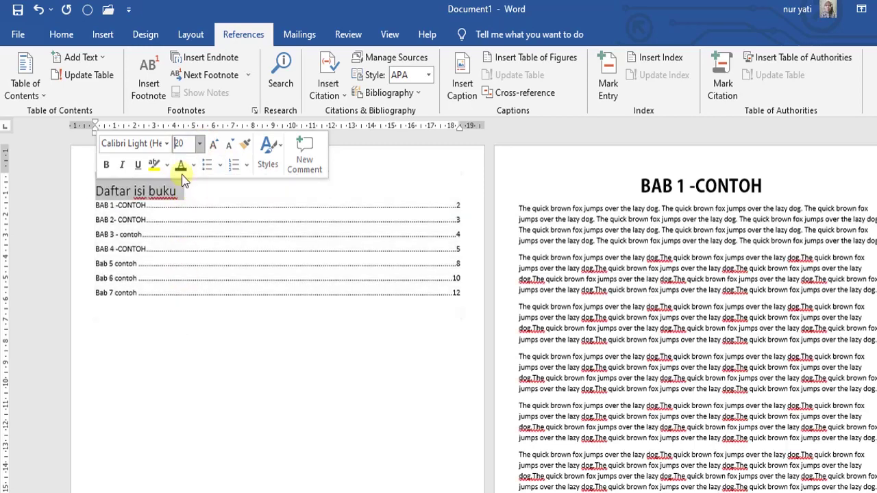
{"action": "left_click", "coordinate": [107, 165]}
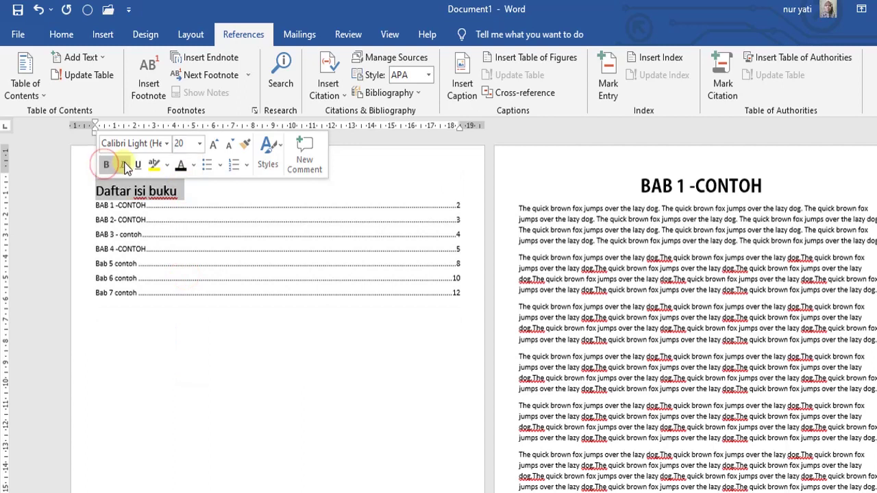
{"action": "left_click", "coordinate": [139, 165]}
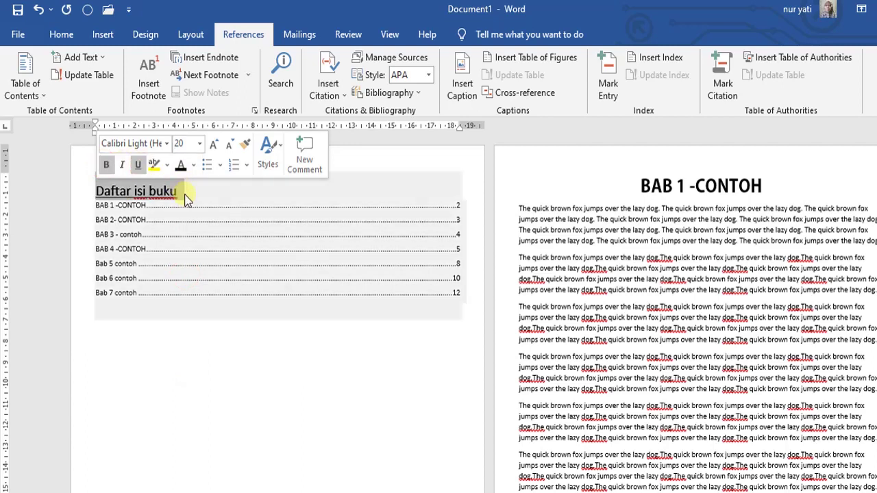
{"action": "left_click", "coordinate": [207, 196]}
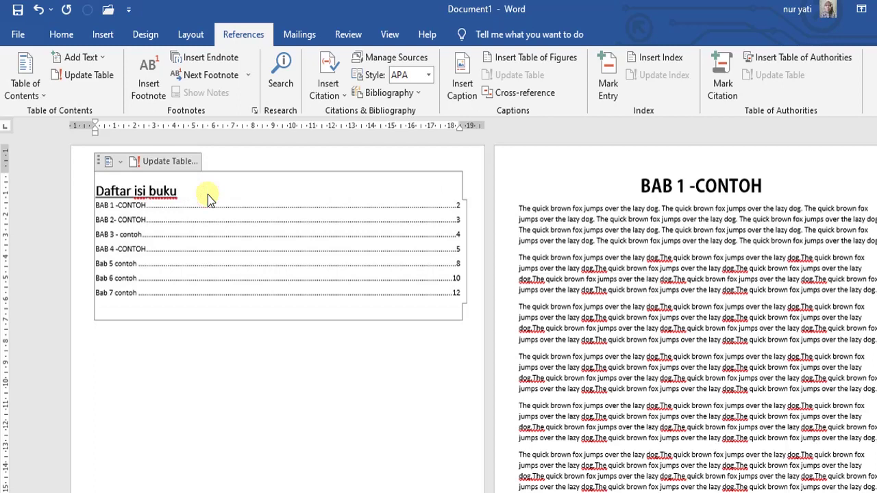
Add a blank line between the "Daftar isi buku" title and the first entry of the table of contents.
{"action": "key", "text": "Return"}
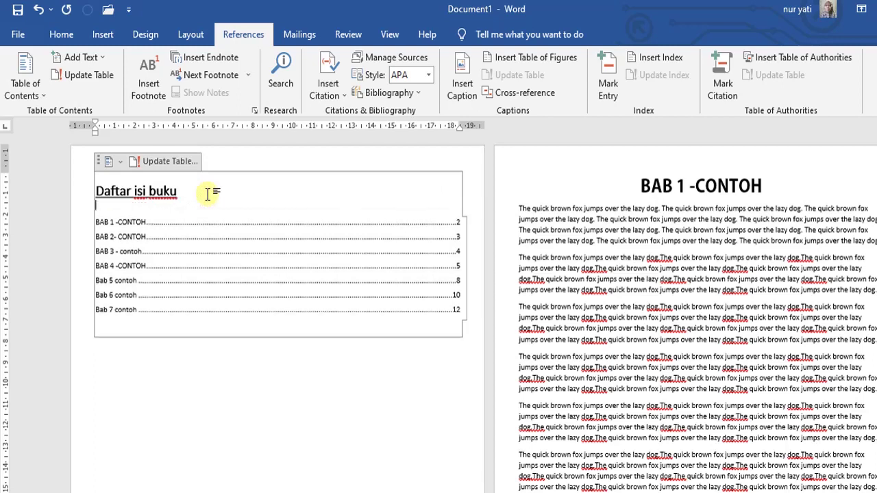
{"action": "left_click", "coordinate": [204, 469]}
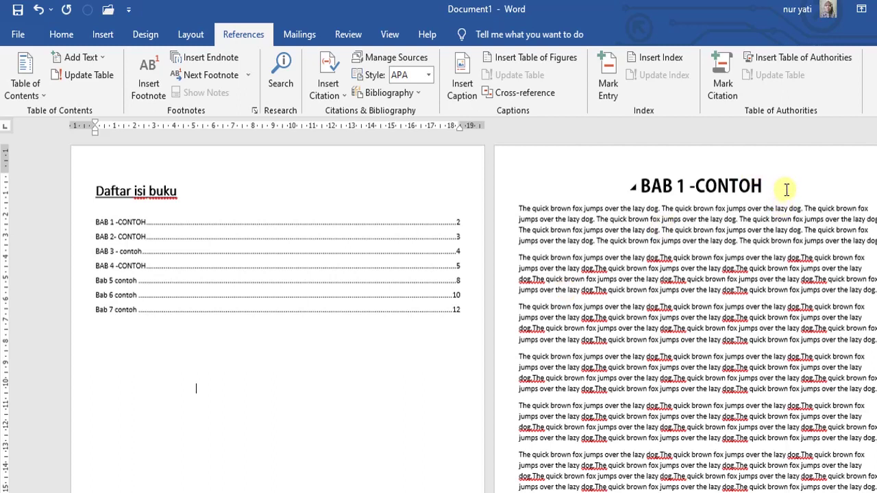
Paste the copied BAB 8 chapter onto the blank page after the last page of chapter 7.
{"action": "left_click_drag", "start_coordinate": [876, 141], "coordinate": [876, 271]}
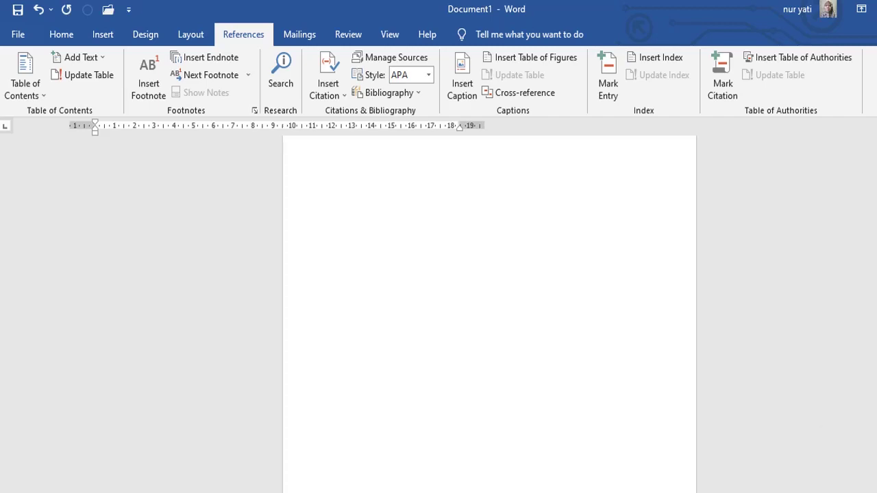
{"action": "left_click", "coordinate": [661, 412]}
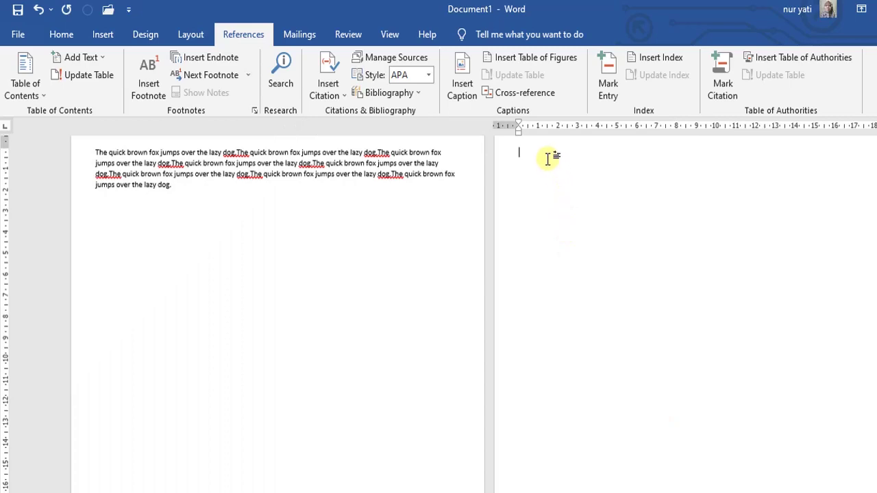
{"action": "key", "text": "ctrl+v"}
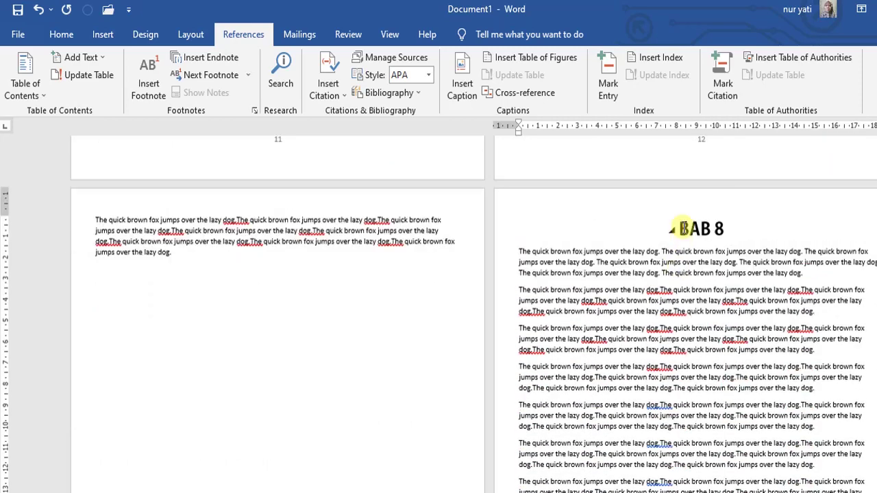
Apply the Heading 1 style to the "BAB 8" title and compare it with the style of the body text.
{"action": "left_click_drag", "start_coordinate": [677, 228], "coordinate": [728, 229]}
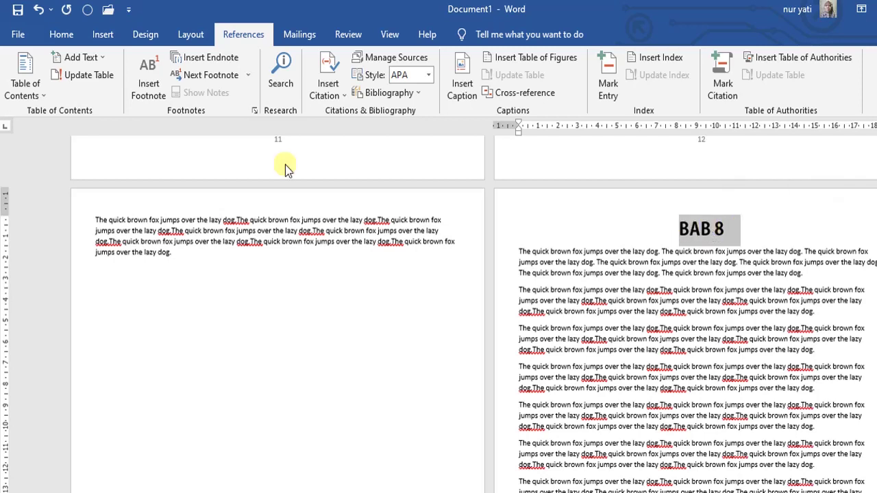
{"action": "left_click", "coordinate": [62, 35]}
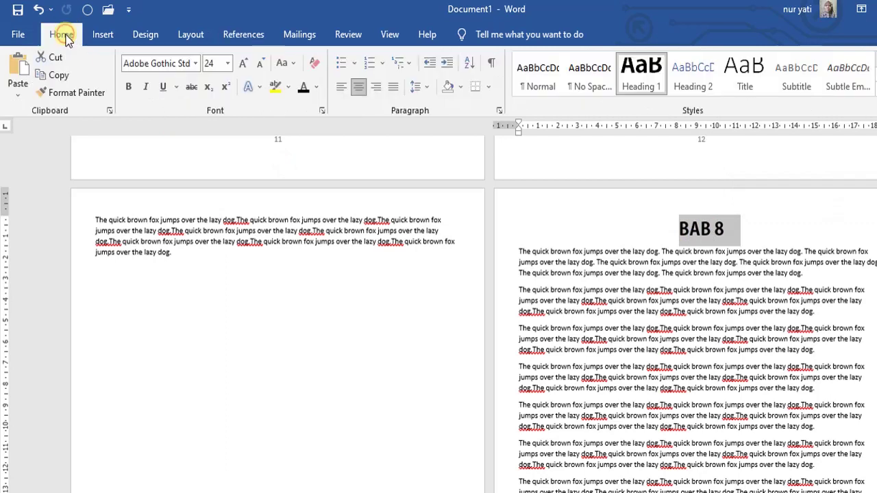
{"action": "left_click", "coordinate": [649, 89]}
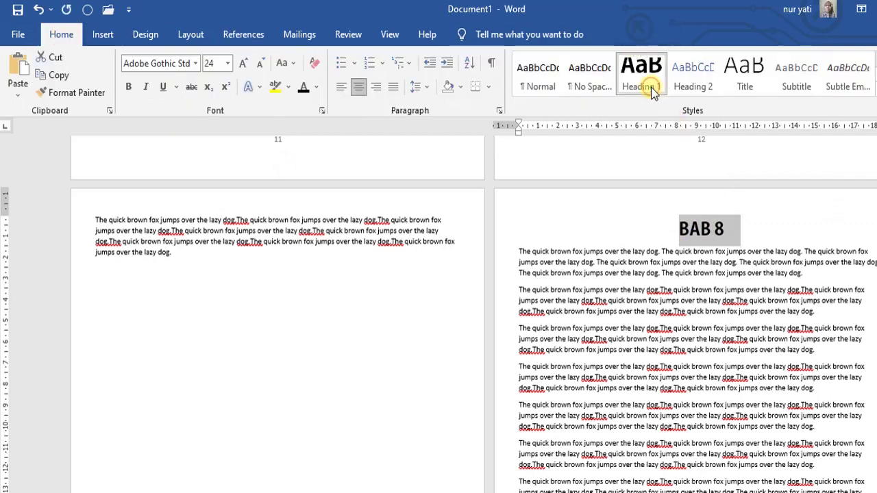
{"action": "left_click", "coordinate": [724, 226]}
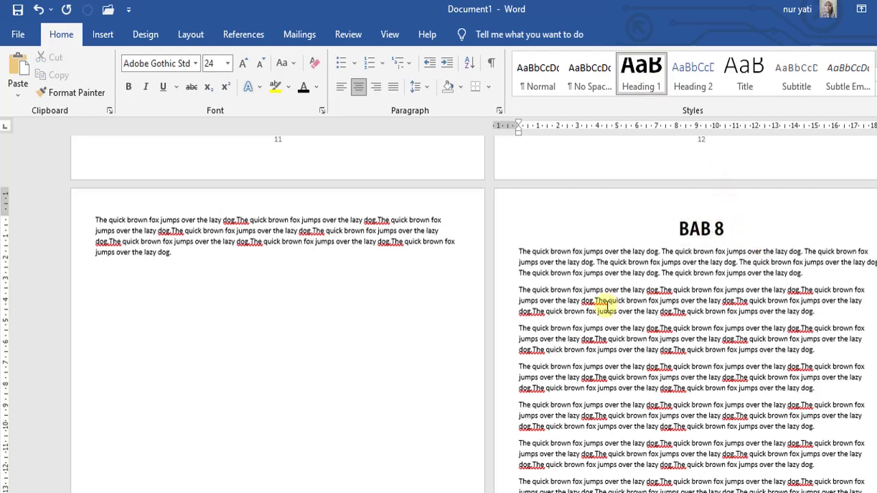
{"action": "left_click", "coordinate": [609, 312]}
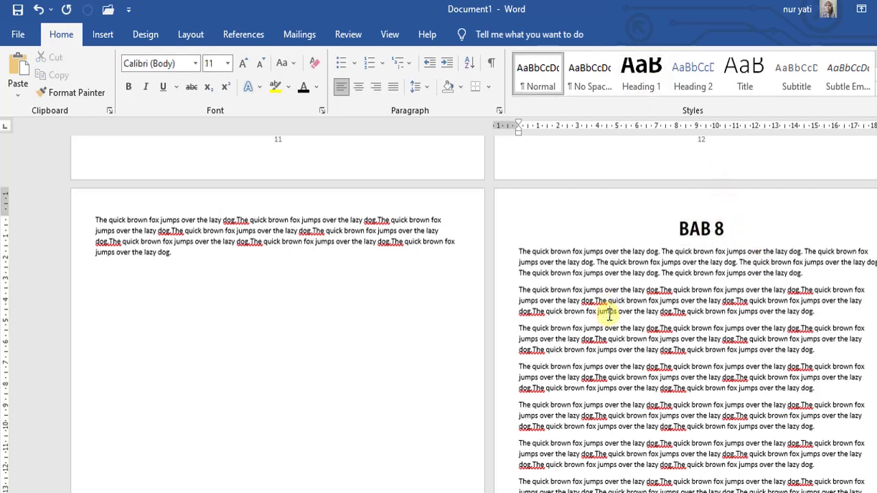
{"action": "mouse_move", "coordinate": [696, 228]}
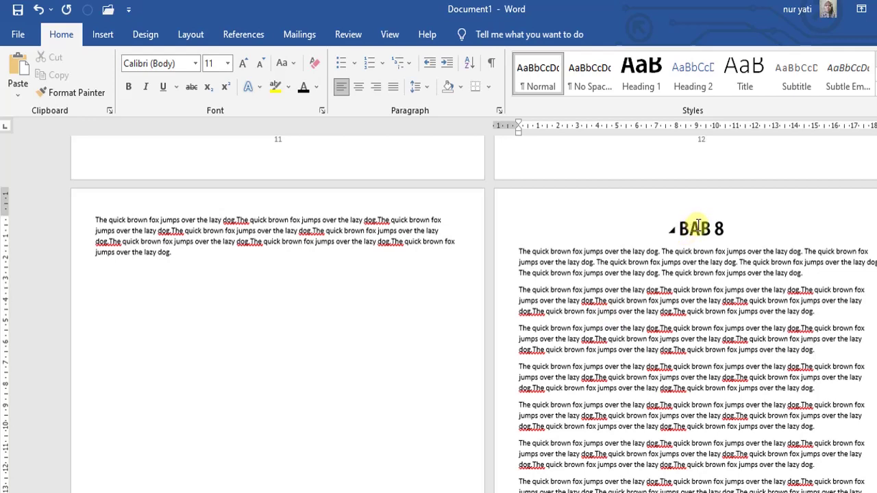
{"action": "left_click", "coordinate": [696, 230]}
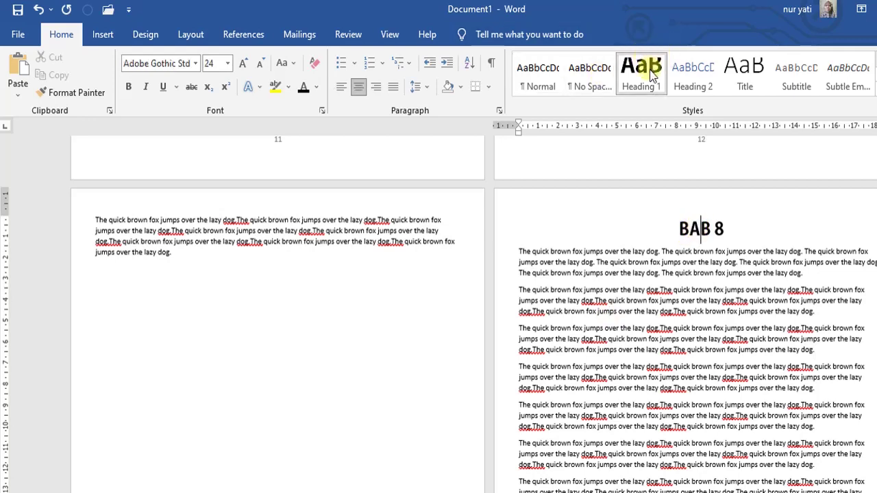
{"action": "left_click", "coordinate": [612, 264]}
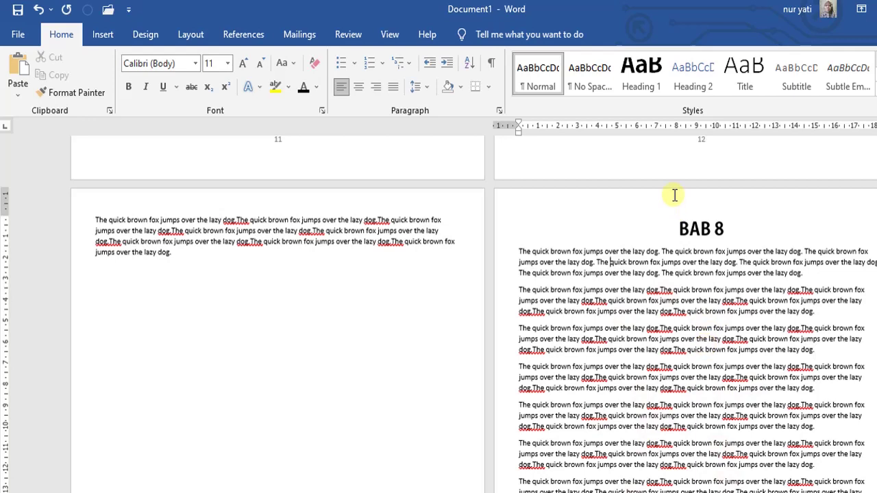
{"action": "left_click", "coordinate": [691, 228]}
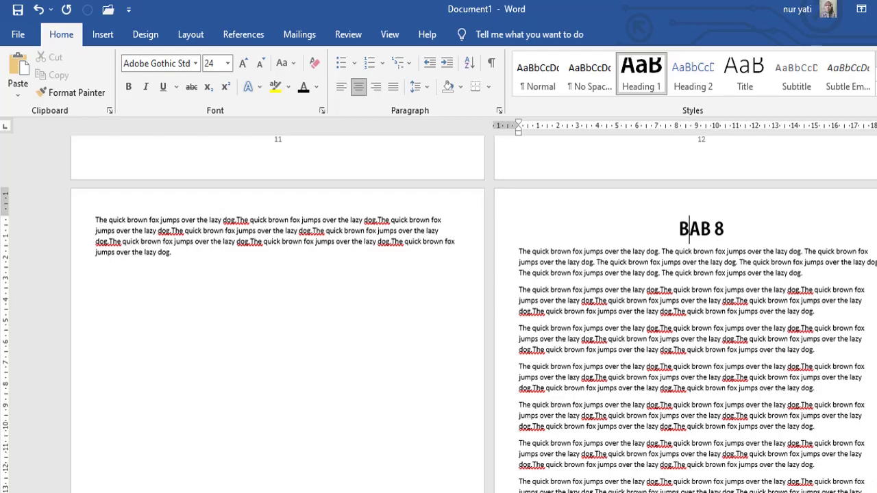
Return to the "Daftar isi buku" page and examine which chapters and page numbers the table of contents lists.
{"action": "scroll", "coordinate": [438, 308], "scroll_direction": "down", "scroll_amount": 5}
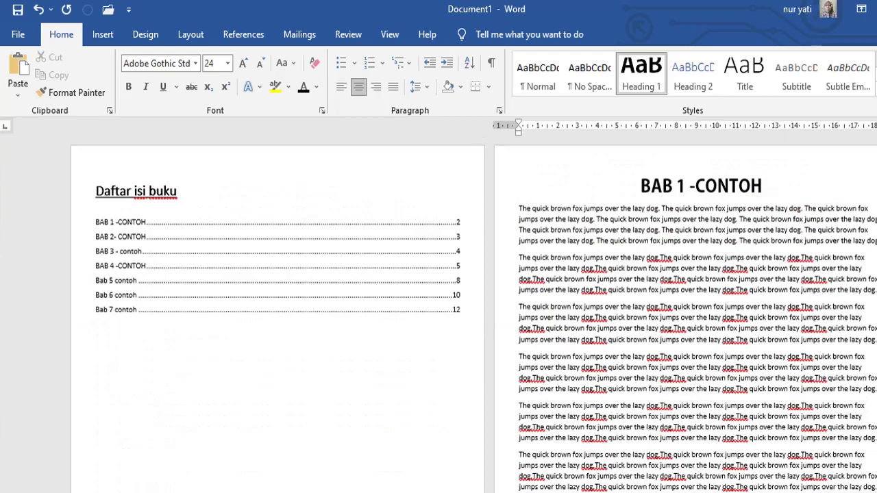
{"action": "left_click", "coordinate": [299, 199]}
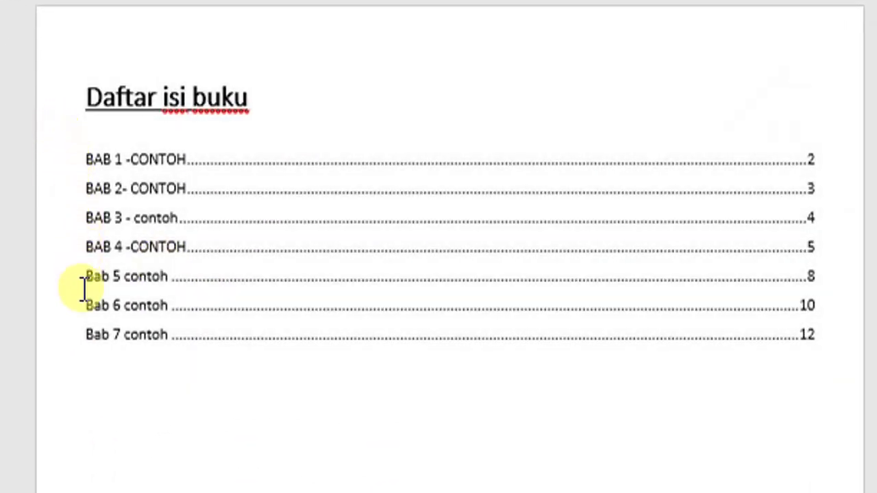
{"action": "left_click", "coordinate": [79, 152]}
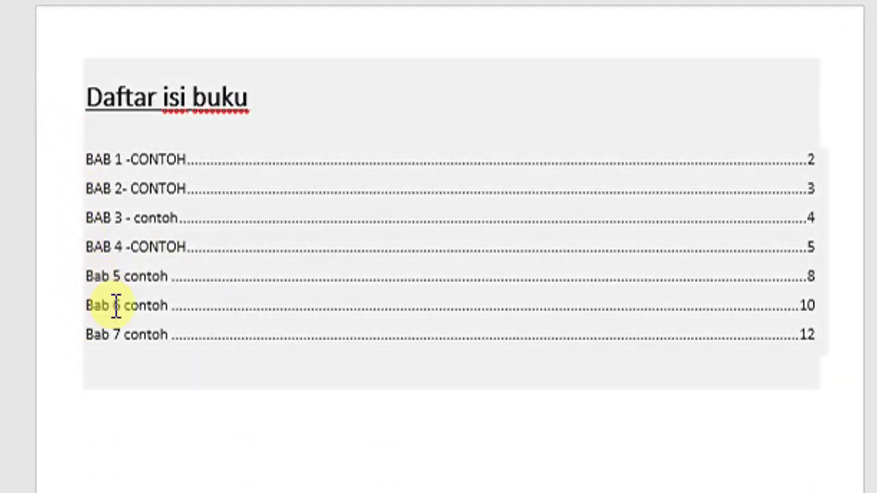
{"action": "left_click", "coordinate": [586, 404]}
{"action": "left_click", "coordinate": [820, 343]}
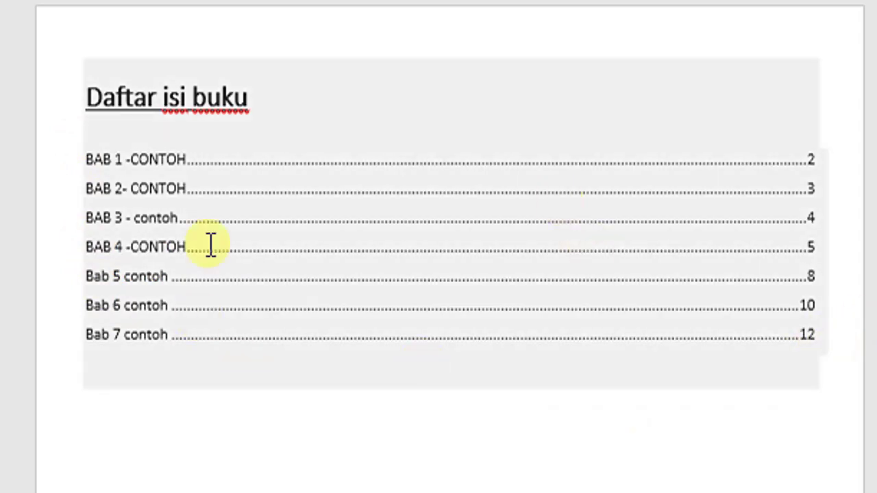
{"action": "left_click", "coordinate": [726, 422]}
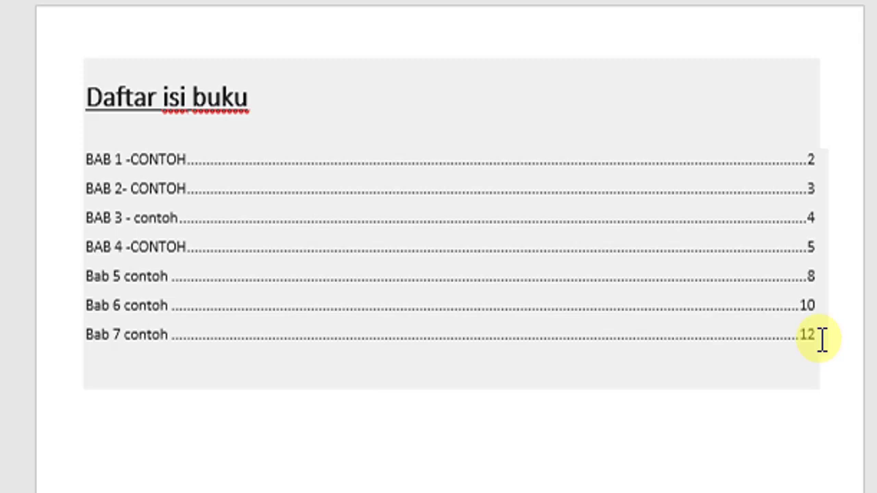
{"action": "left_click", "coordinate": [613, 291]}
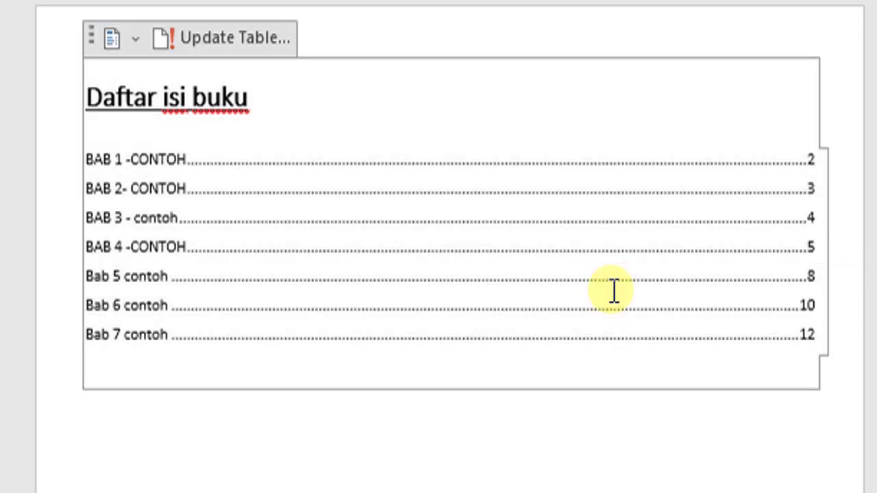
{"action": "left_click", "coordinate": [286, 486]}
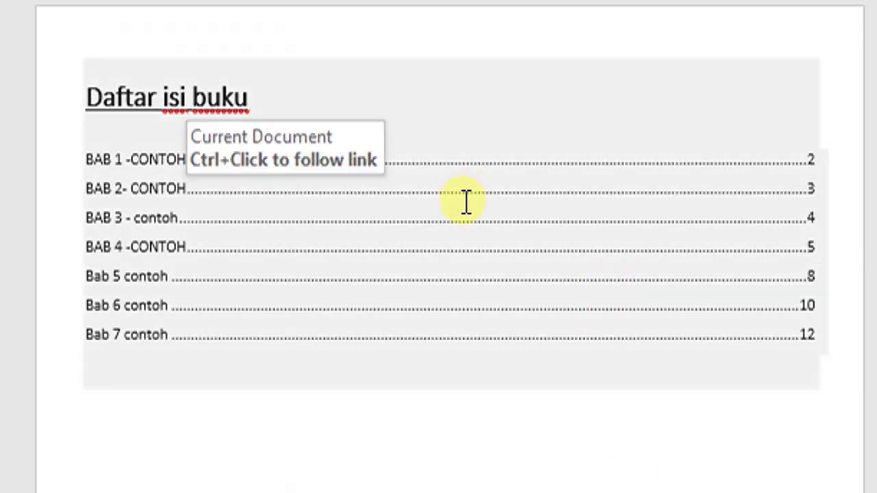
Update the table of contents with the "Update entire table" option.
{"action": "left_click", "coordinate": [466, 200]}
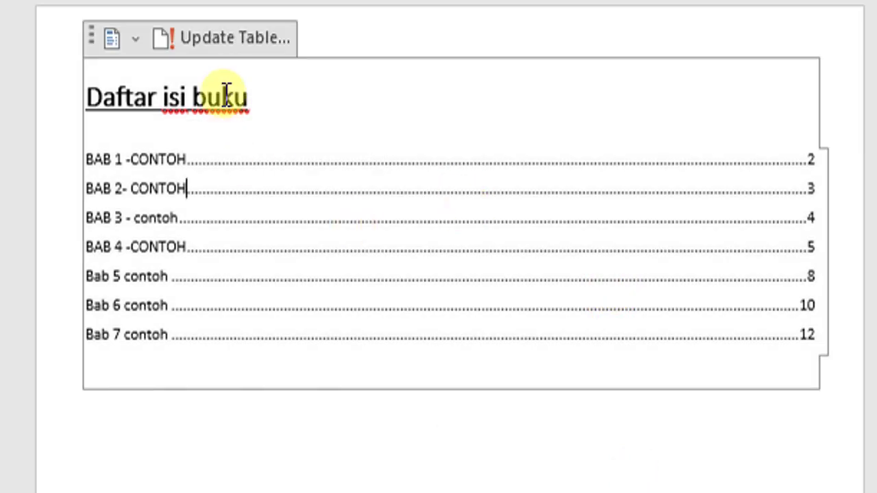
{"action": "left_click", "coordinate": [229, 37]}
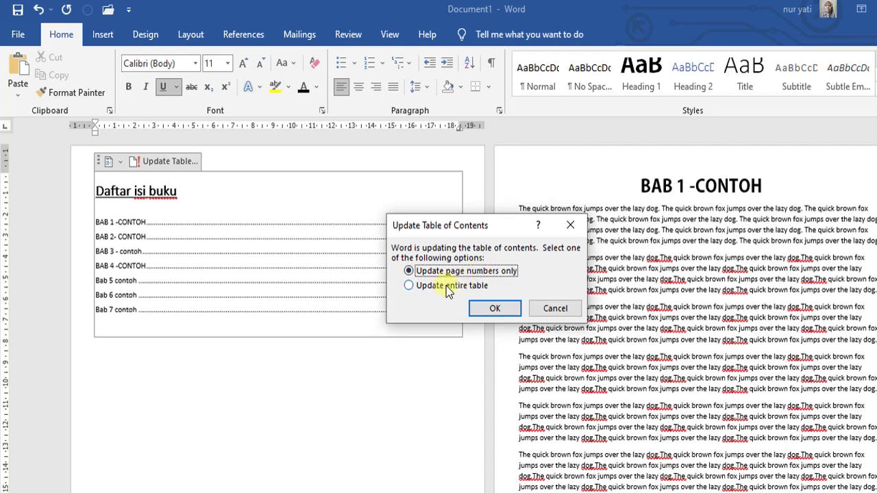
{"action": "left_click", "coordinate": [409, 287]}
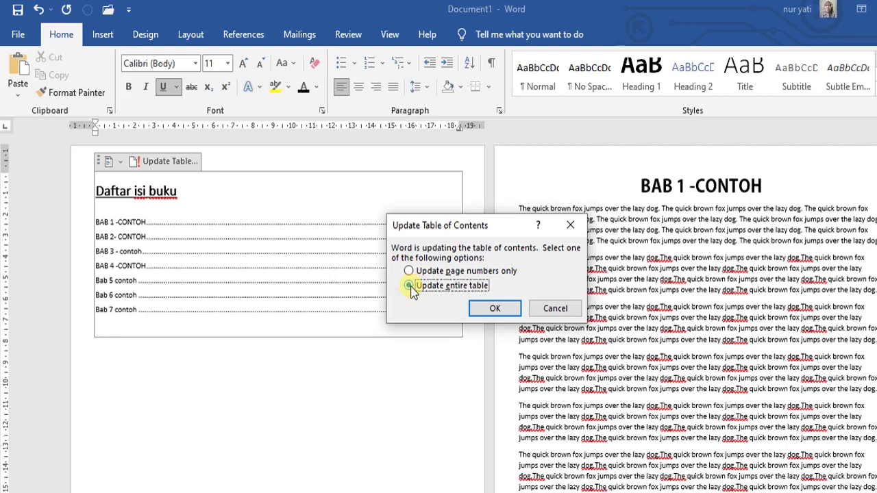
{"action": "left_click", "coordinate": [493, 310]}
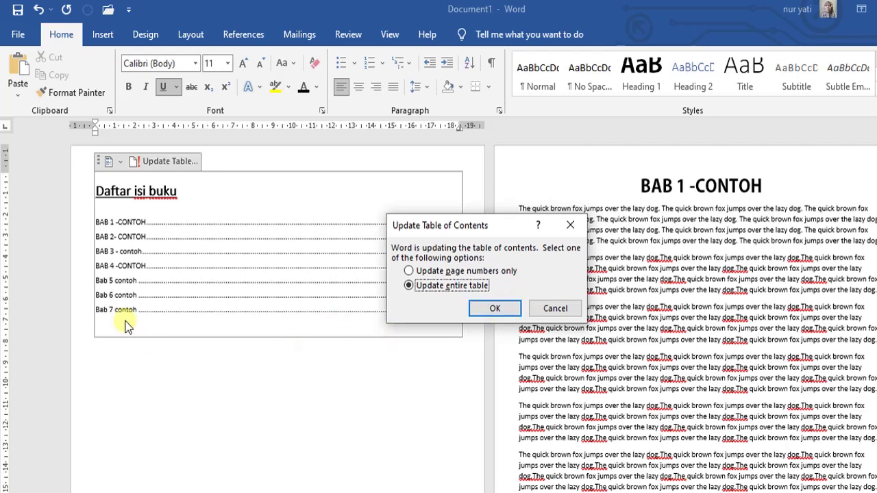
{"action": "left_click", "coordinate": [493, 312]}
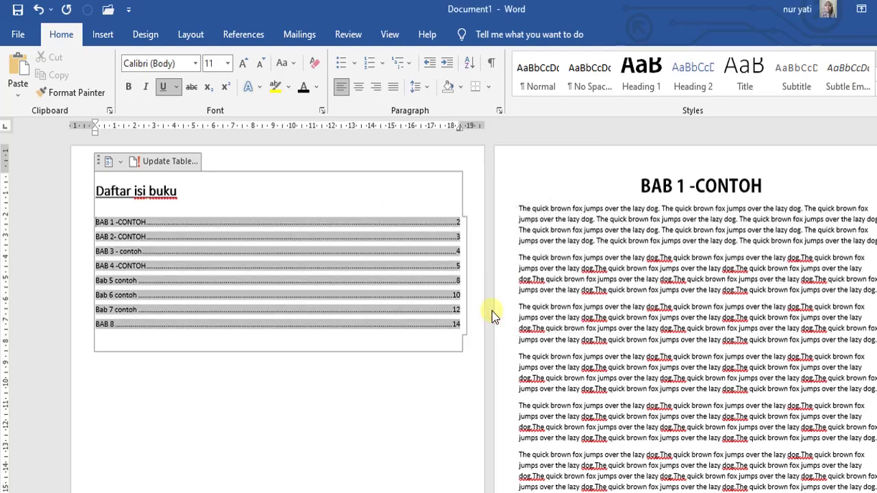
Examine the updated table of contents and check its entries against the chapter titles and page numbers in the document.
{"action": "left_click", "coordinate": [336, 390]}
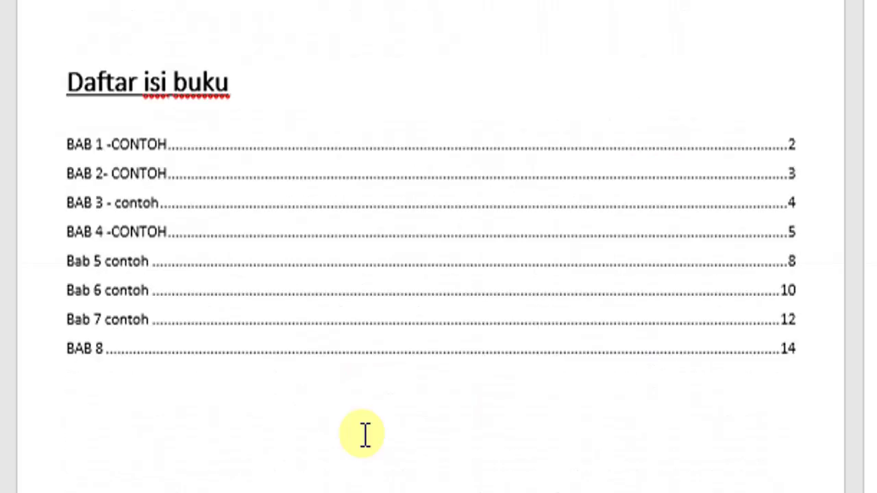
{"action": "left_click", "coordinate": [192, 245]}
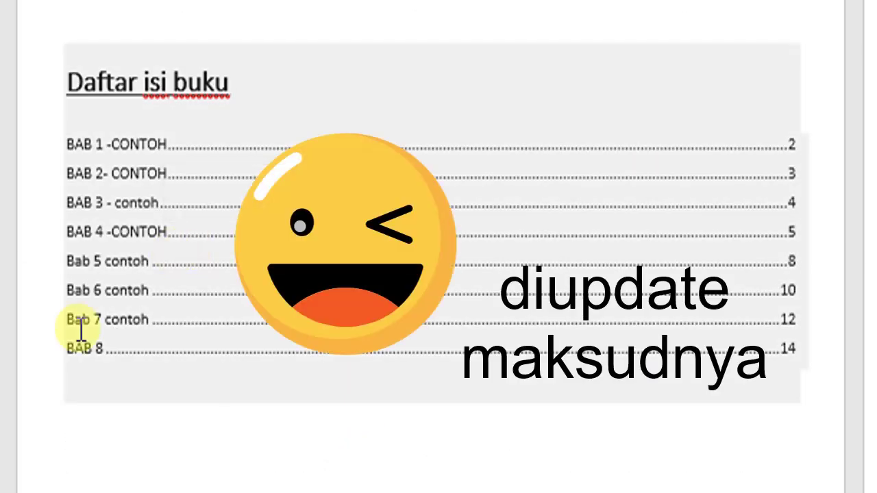
{"action": "left_click", "coordinate": [196, 6]}
{"action": "left_click", "coordinate": [182, 59]}
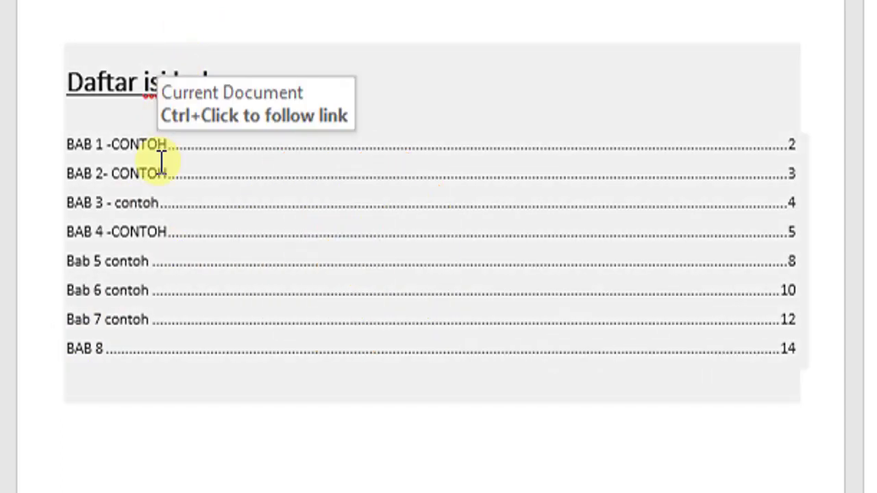
{"action": "left_click", "coordinate": [513, 485]}
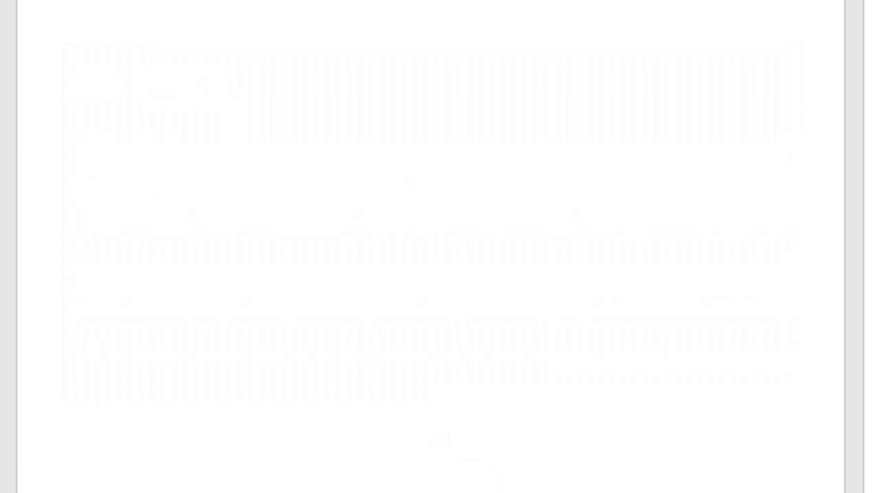
{"action": "scroll", "coordinate": [439, 274], "scroll_direction": "down", "scroll_amount": 6}
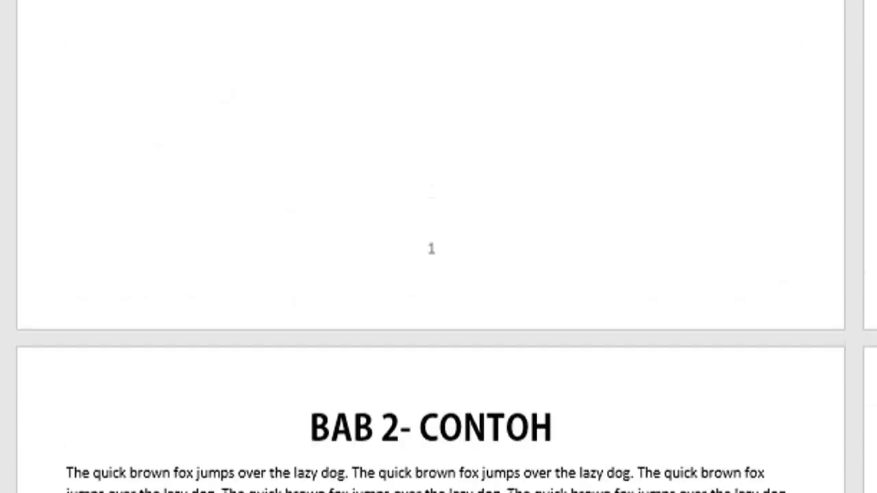
{"action": "scroll", "coordinate": [438, 274], "scroll_direction": "down", "scroll_amount": 15}
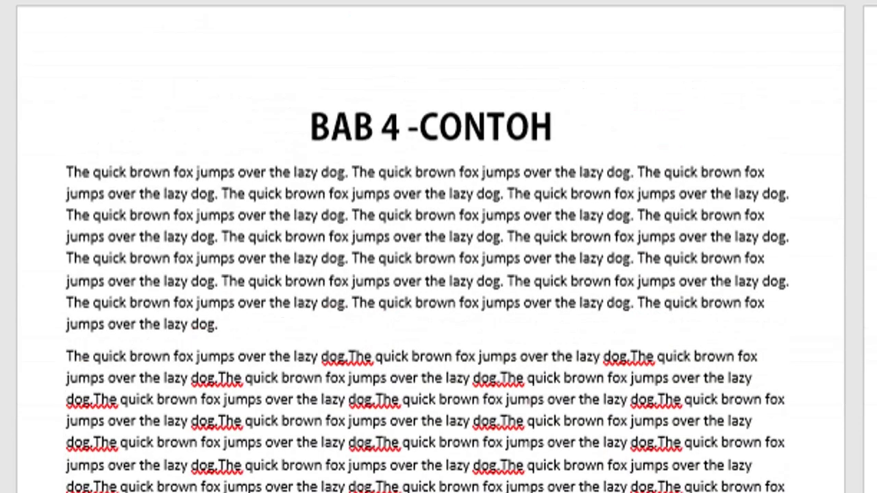
{"action": "scroll", "coordinate": [438, 274], "scroll_direction": "down", "scroll_amount": 10}
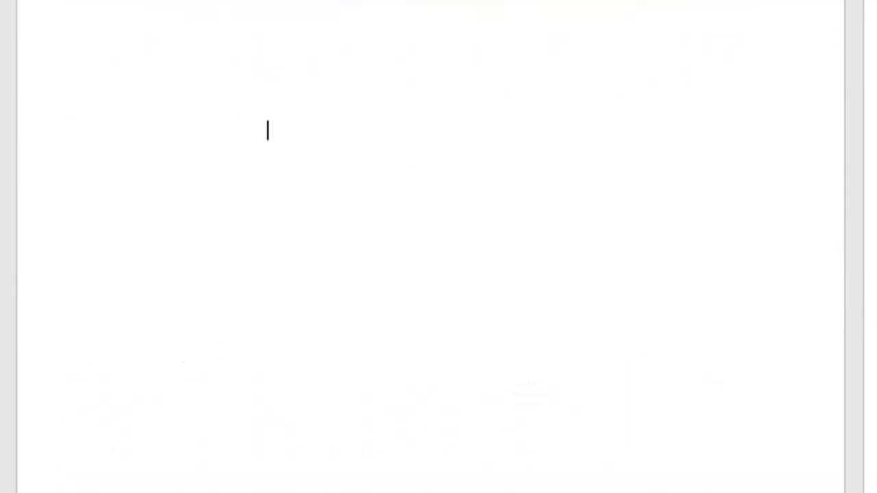